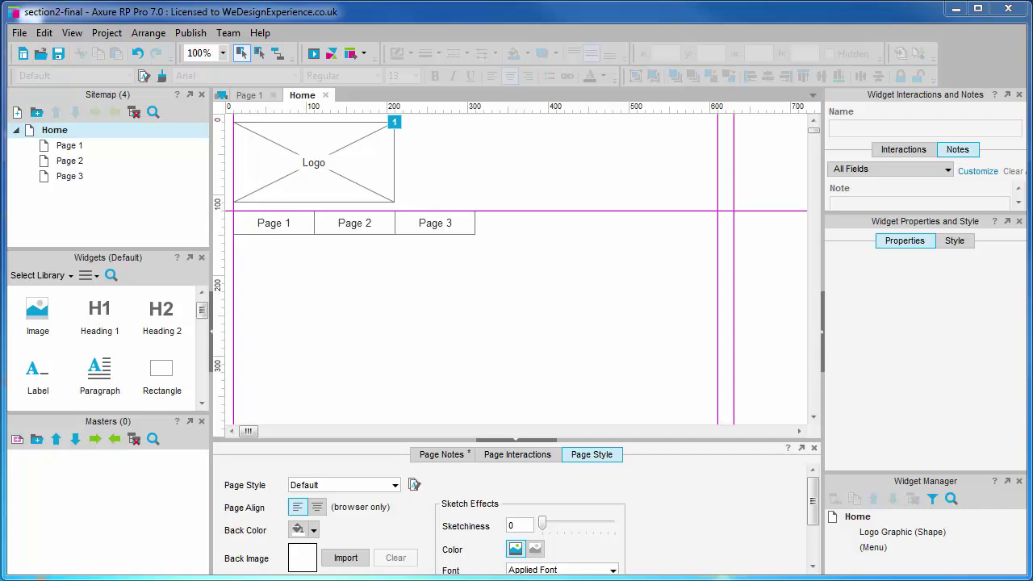
Show the Style settings for location, size, base style and font beside the Home wireframe.
left_click(952, 240)
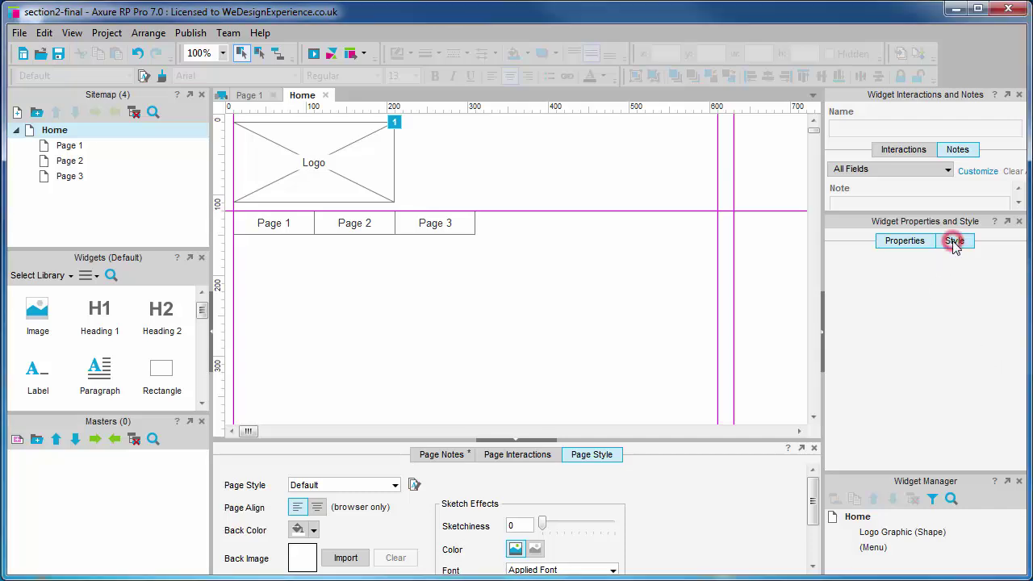
scroll(924, 323, "up", 5)
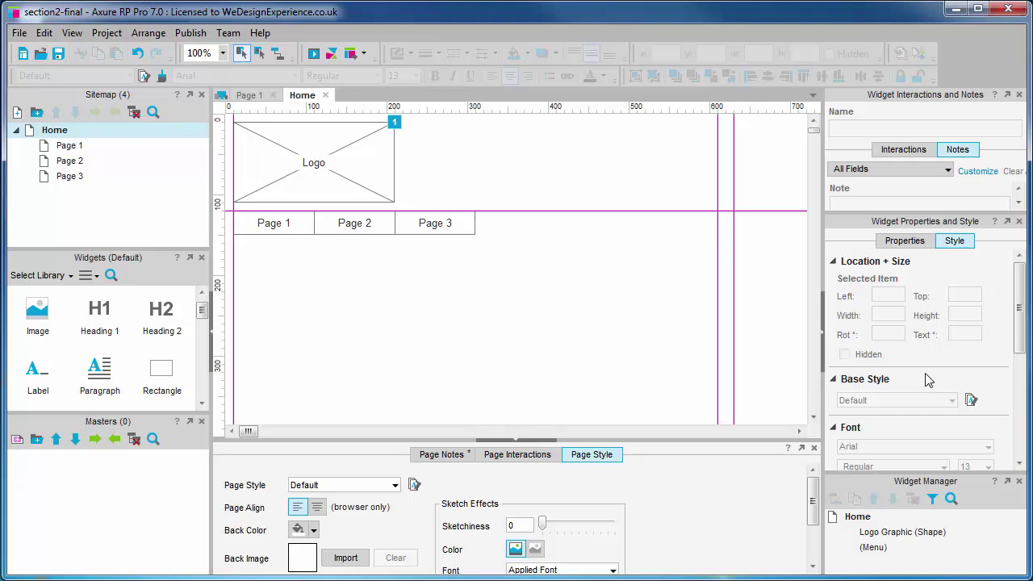
Add a rectangle to the Home page and label it TEST.
left_click_drag(161, 377, 339, 299)
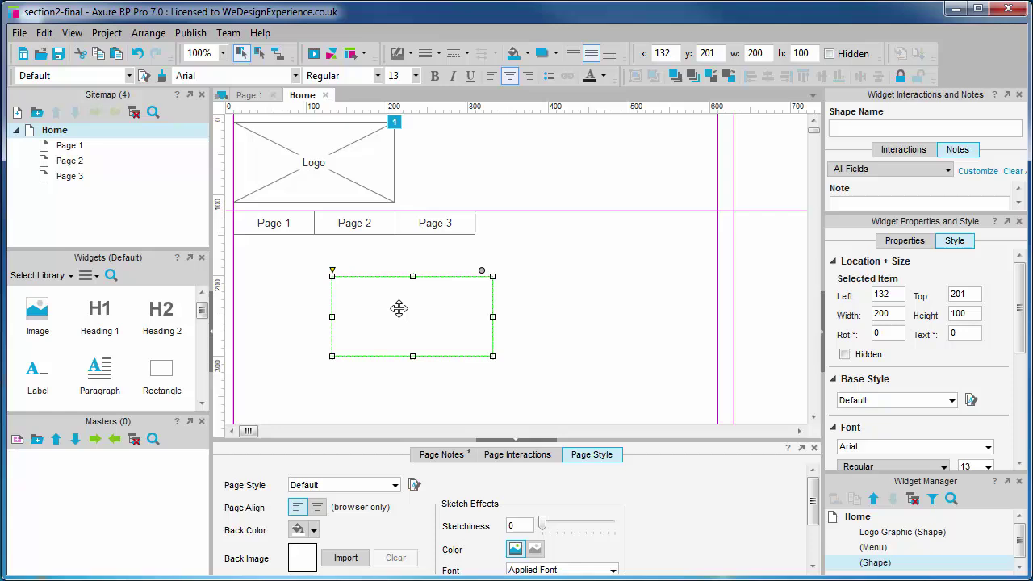
double_click(398, 309)
type("TEST")
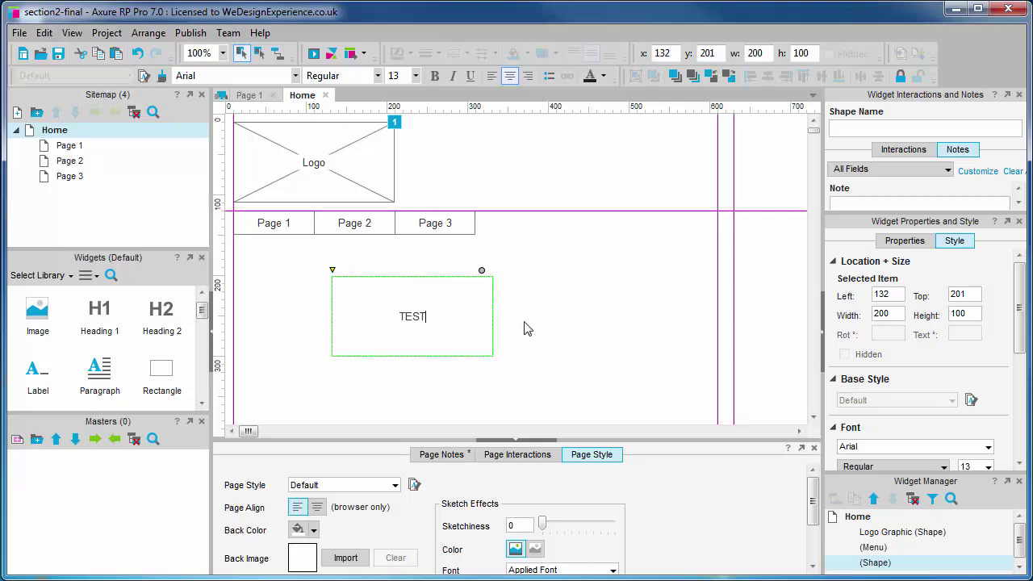
Set the TEST rectangle's width to 100 and its left position to 232.
left_click(965, 293)
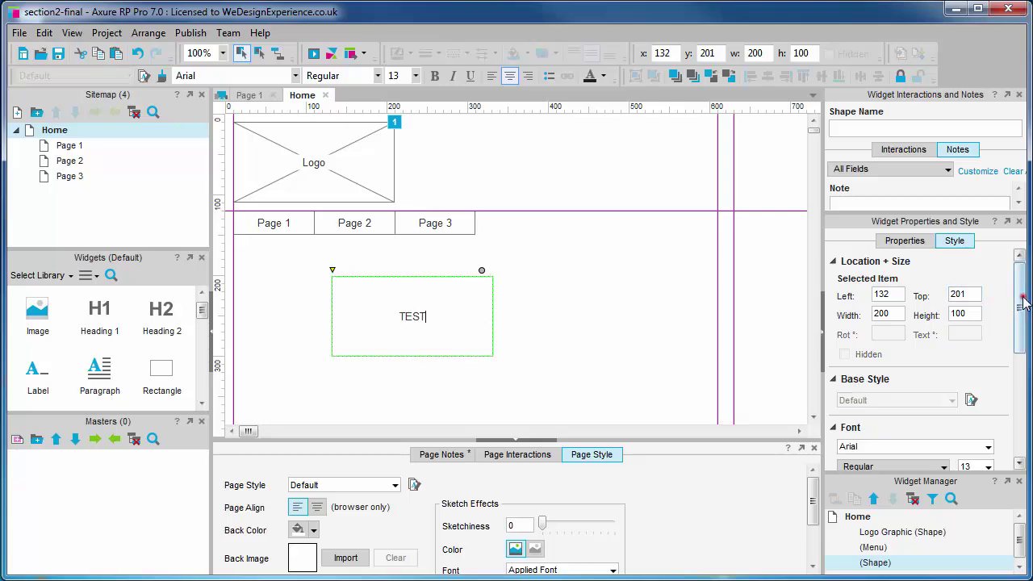
scroll(1018, 303, "down", 1)
scroll(1018, 303, "up", 1)
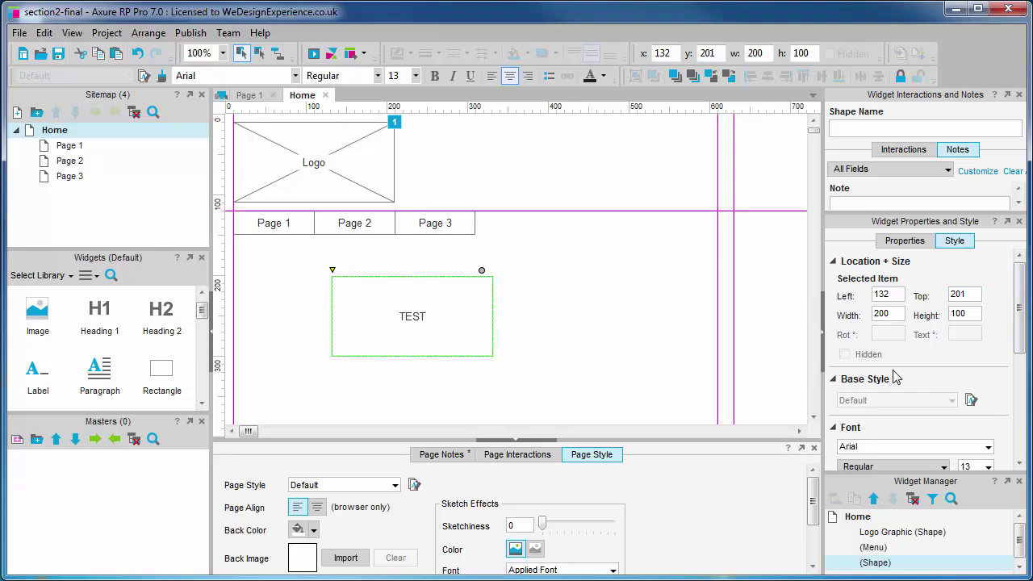
left_click(888, 312)
left_click_drag(894, 314, 881, 314)
type("10")
left_click(887, 295)
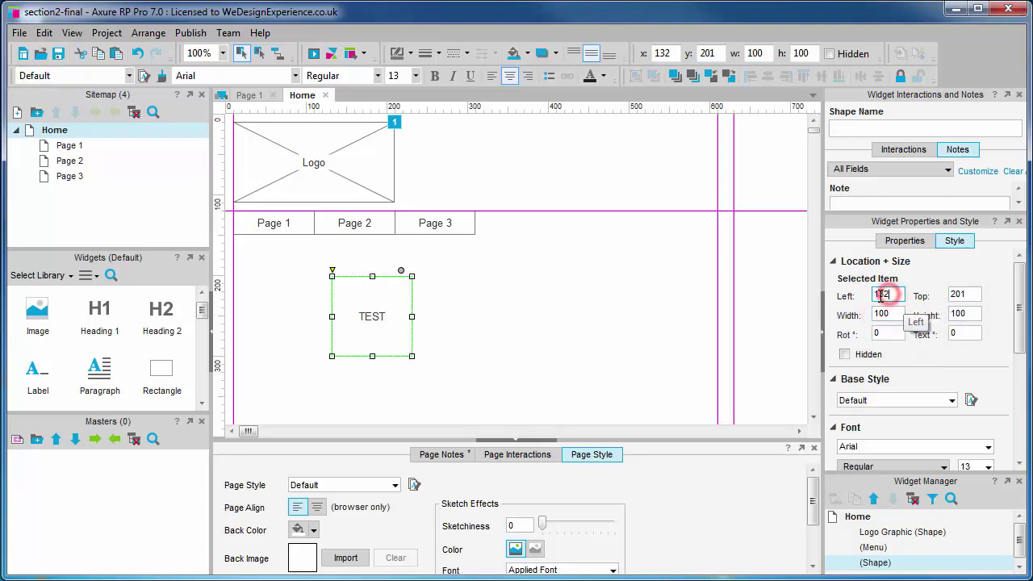
type("232")
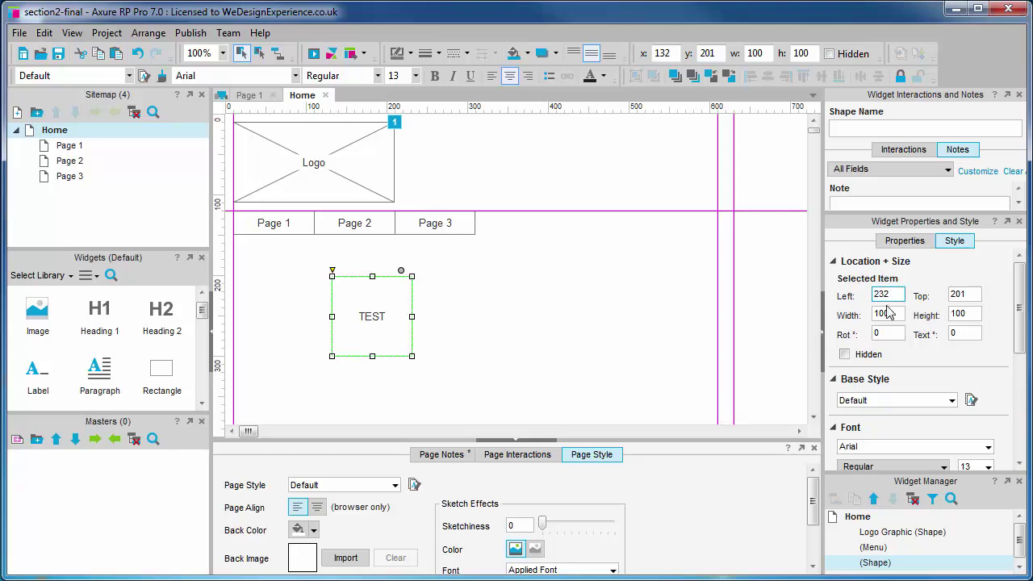
left_click(901, 311)
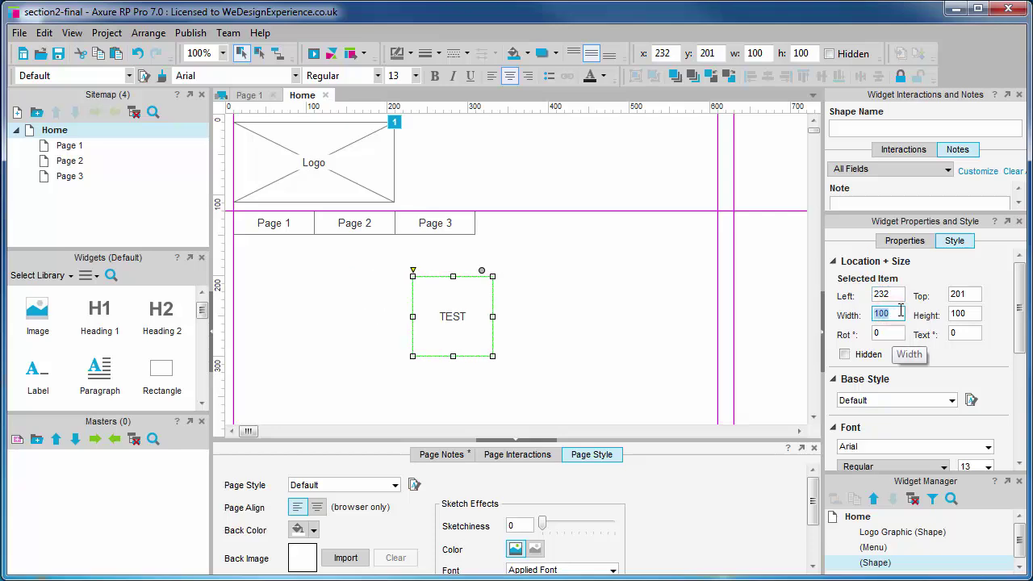
Keep the rectangle's base style as Default.
left_click(987, 311)
scroll(981, 340, "down", 2)
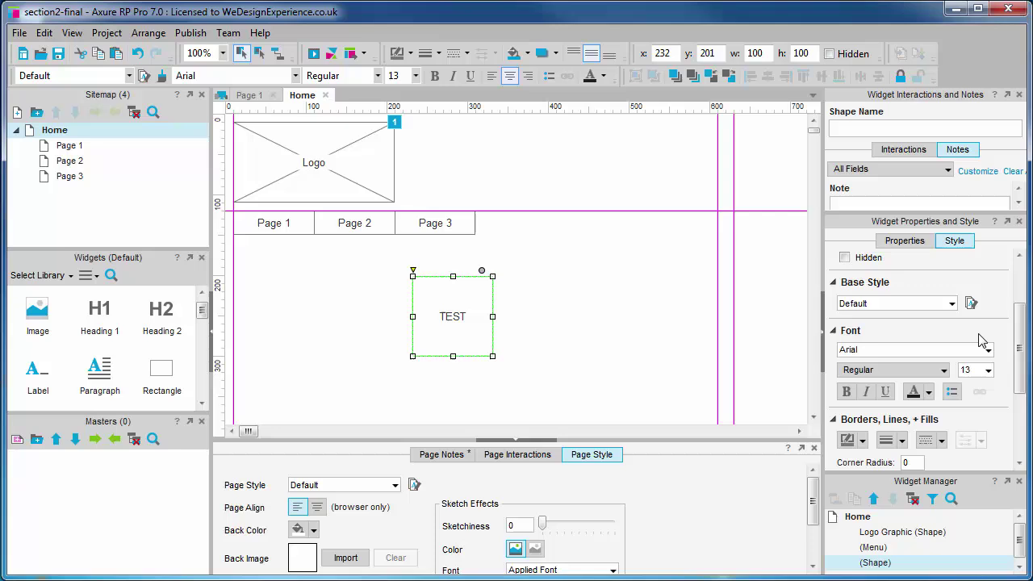
left_click(952, 304)
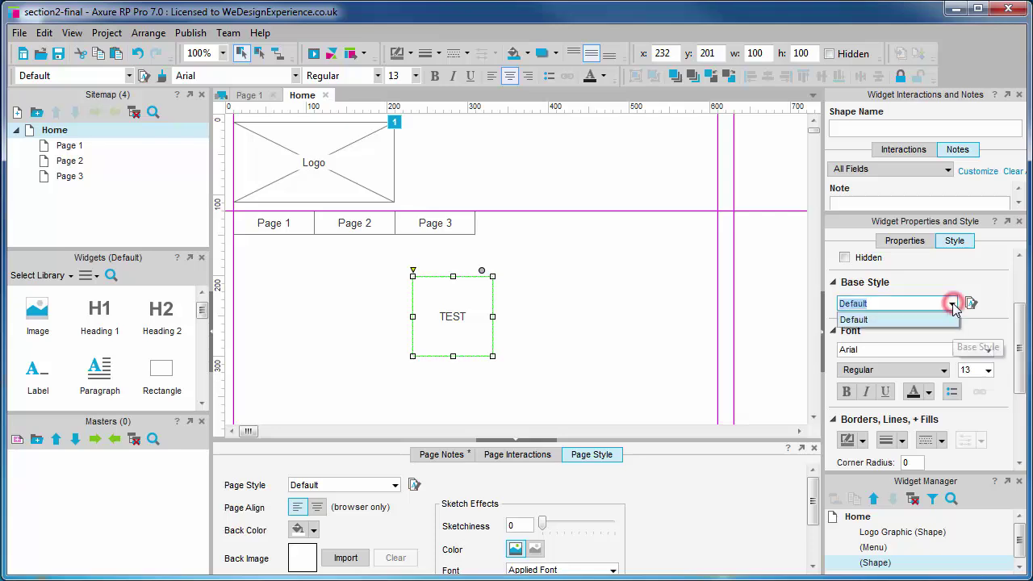
left_click(952, 304)
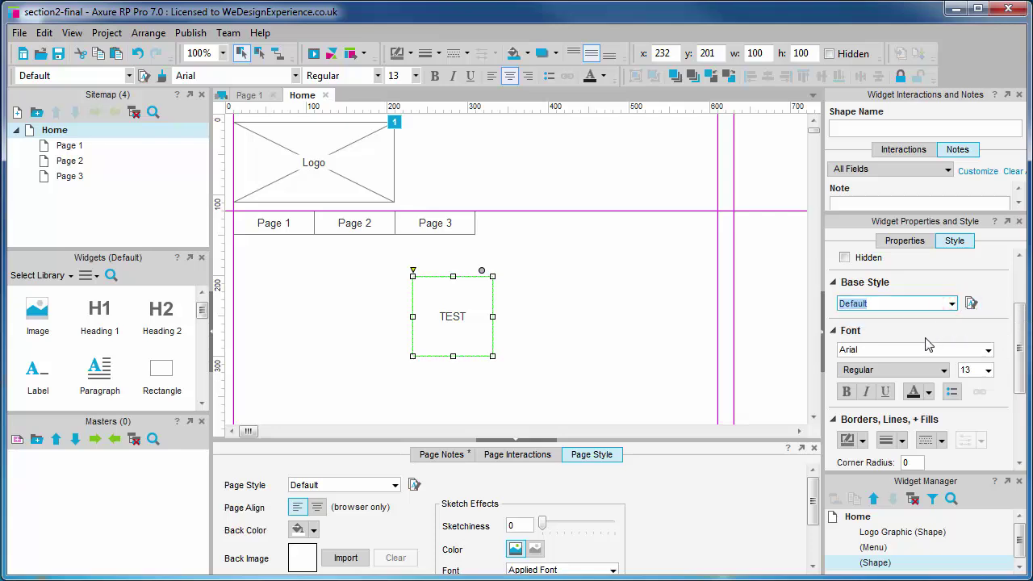
scroll(913, 347, "down", 1)
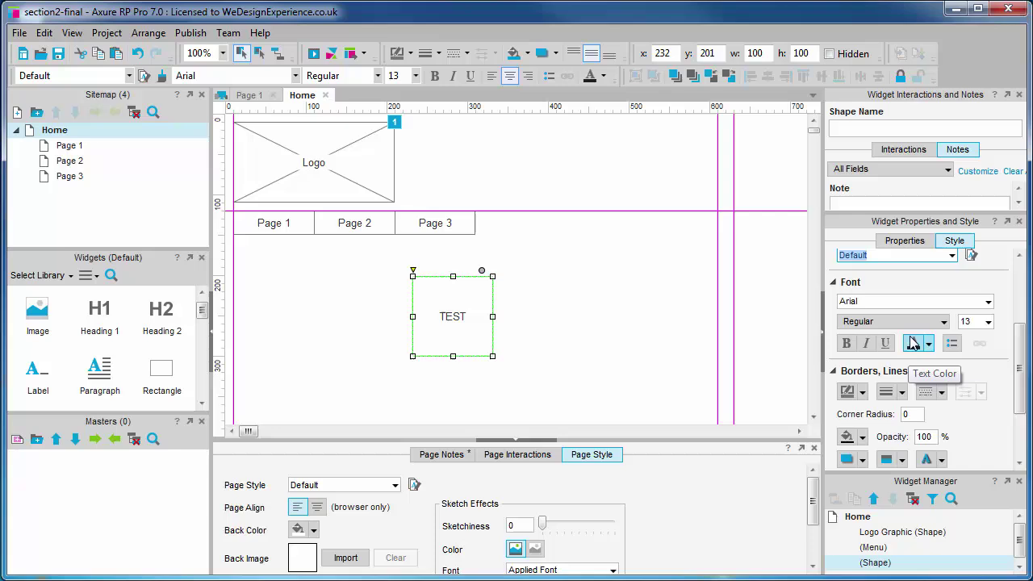
left_click(988, 301)
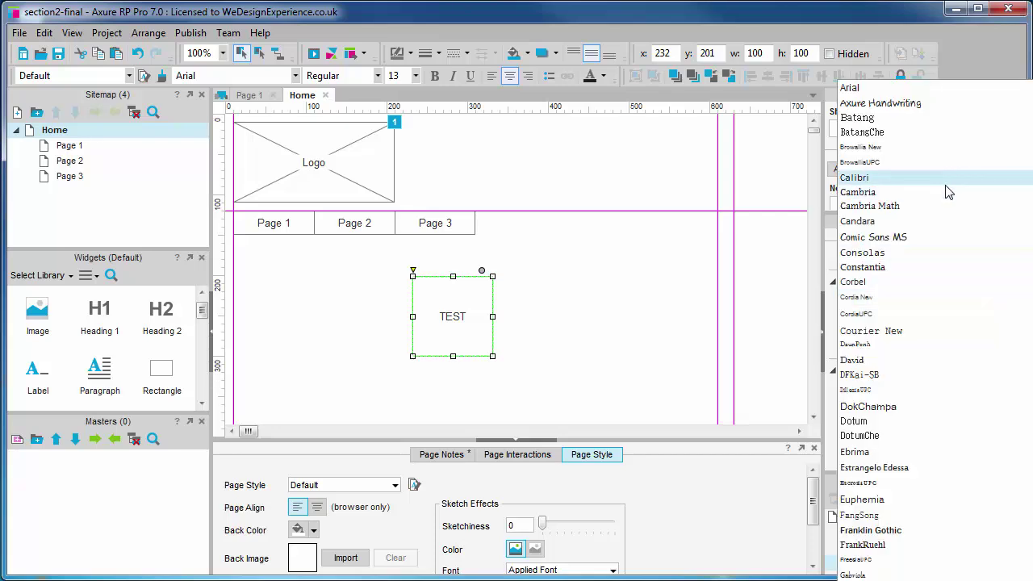
left_click(946, 178)
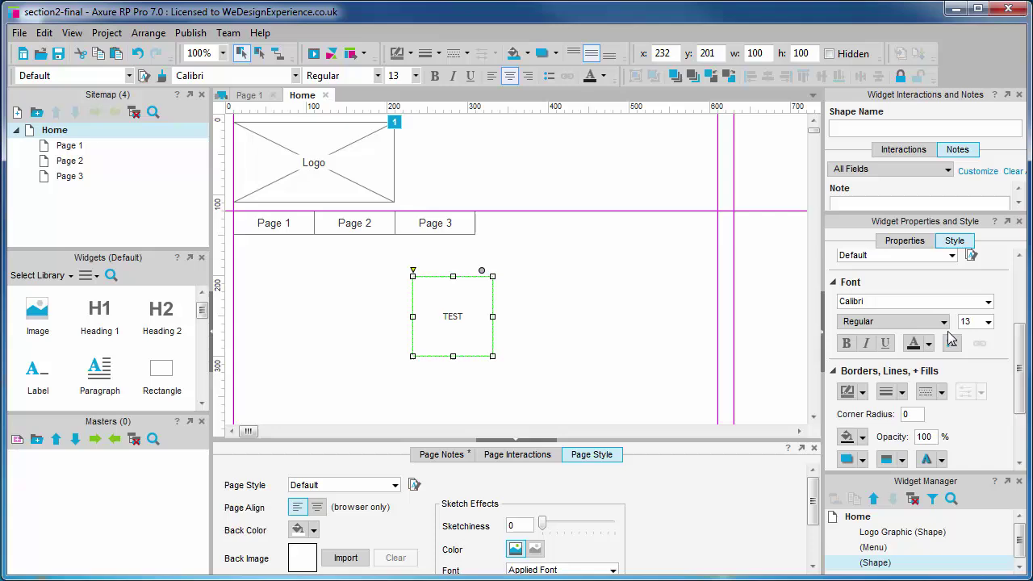
left_click(986, 301)
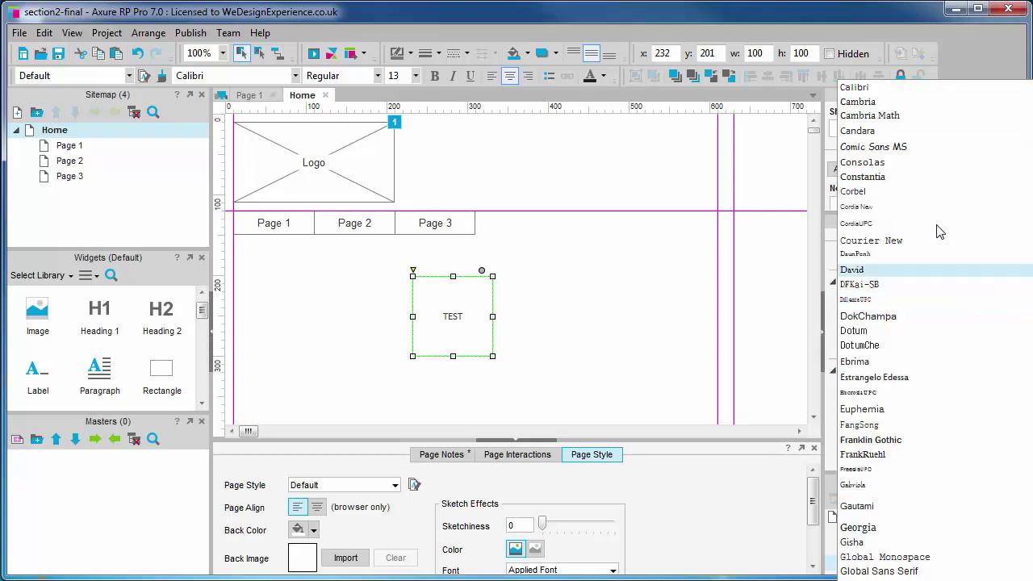
scroll(936, 242, "up", 3)
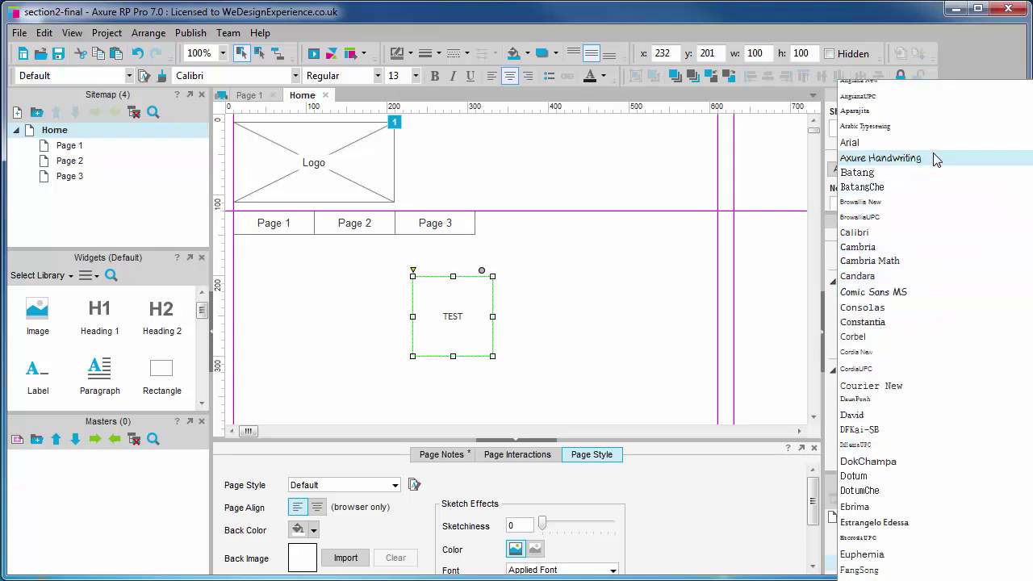
left_click(933, 143)
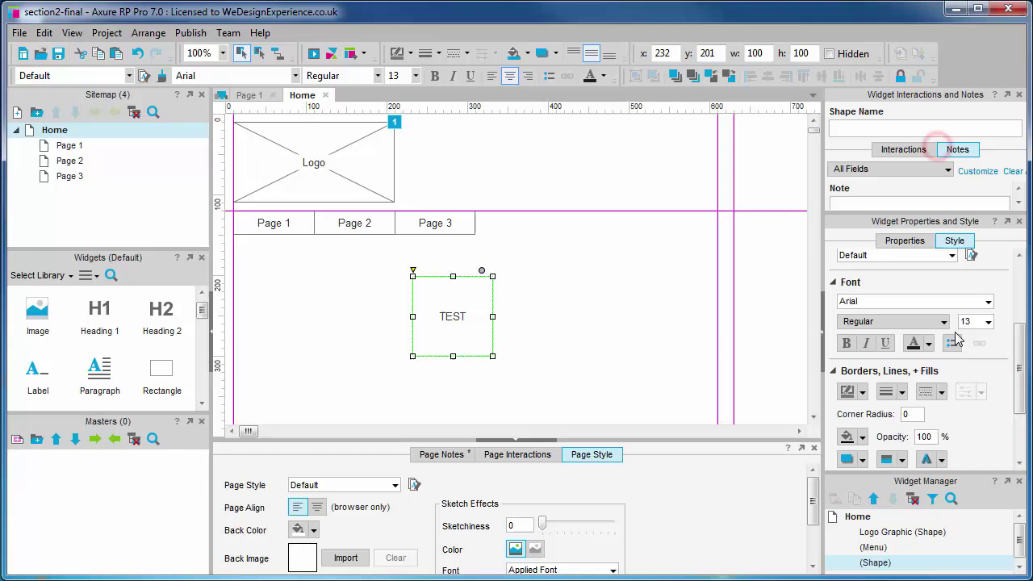
left_click(846, 342)
left_click(846, 342)
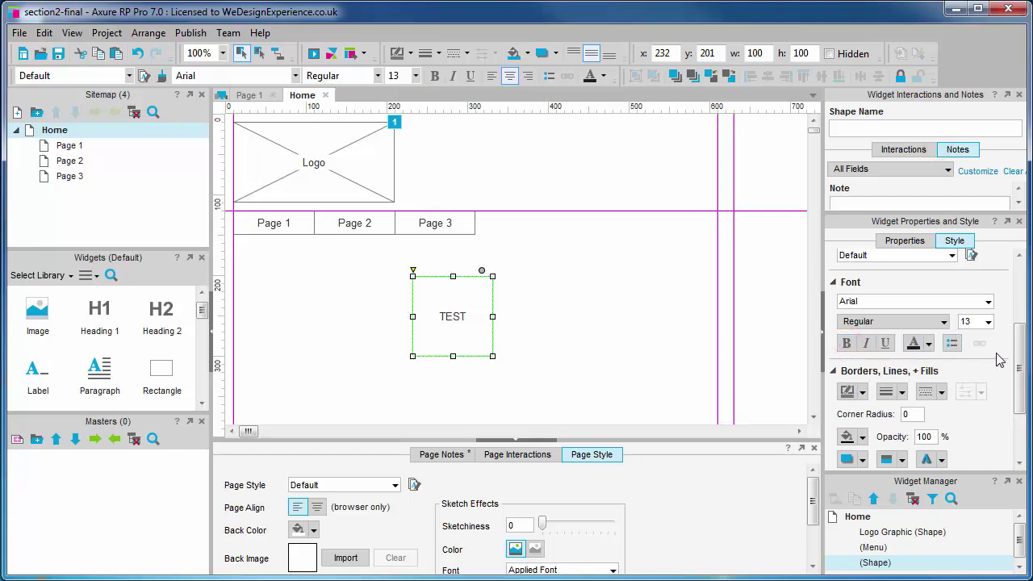
scroll(998, 362, "down", 2)
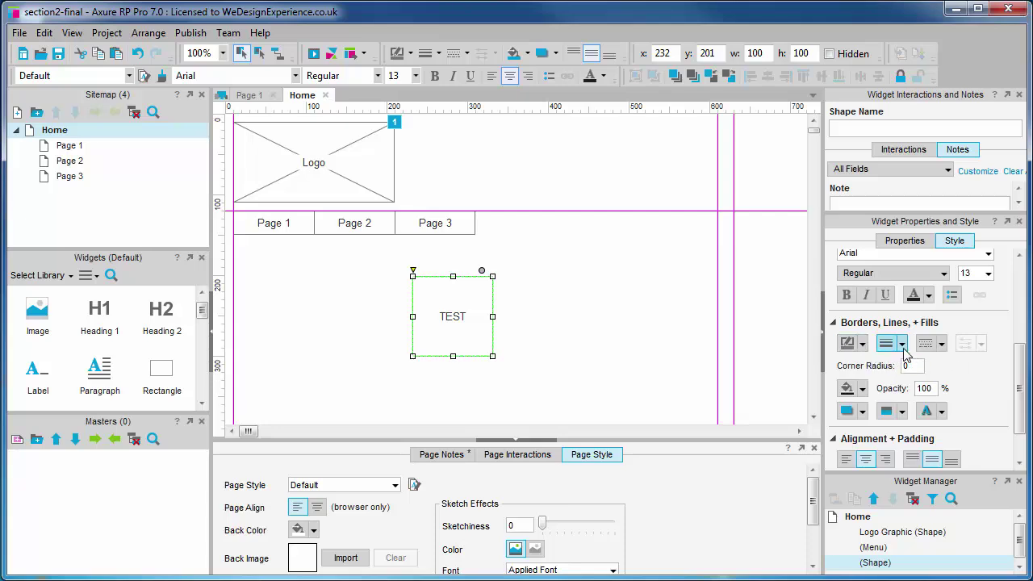
Try a thicker border on the TEST rectangle, then return it to thin.
left_click(901, 343)
left_click(911, 425)
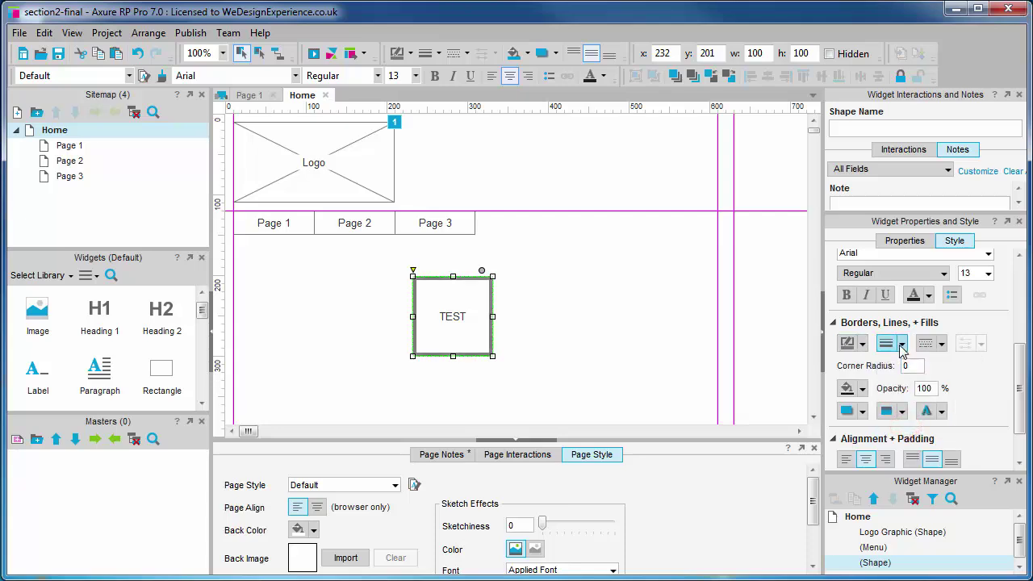
left_click(901, 343)
left_click(908, 383)
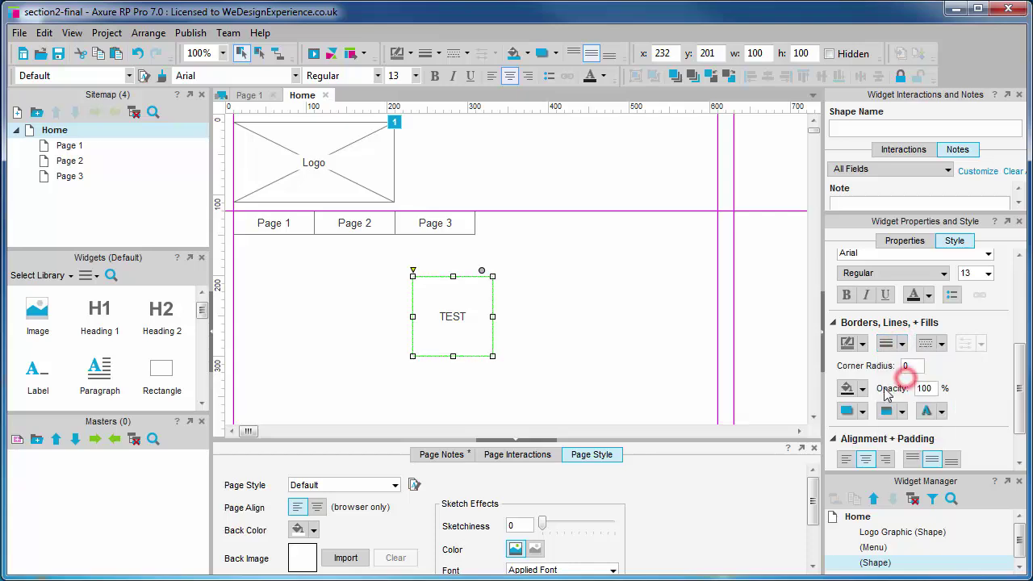
Change the rectangle's fill to a white-to-black linear gradient with a wider white section.
left_click(862, 388)
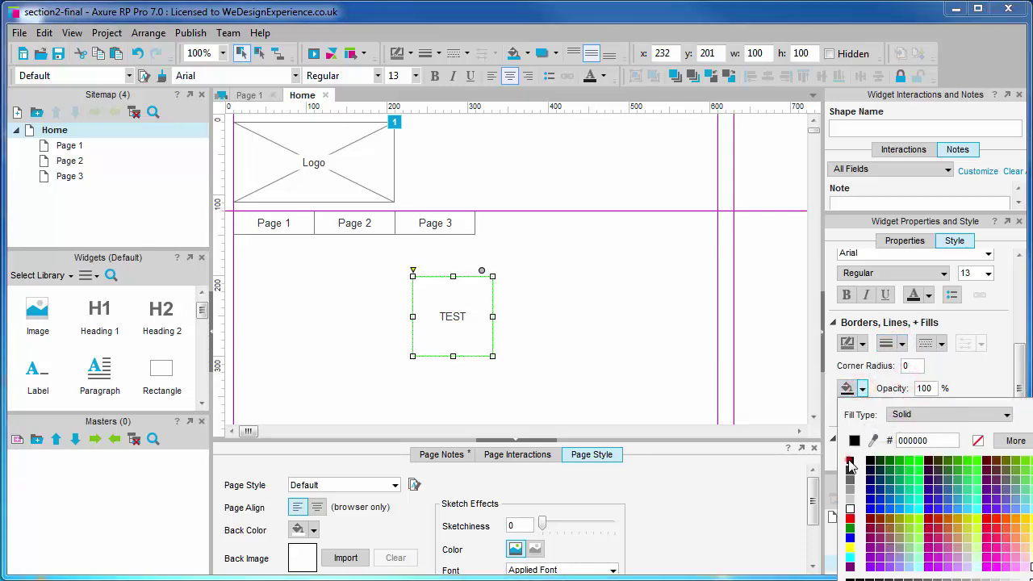
left_click(850, 460)
left_click(864, 388)
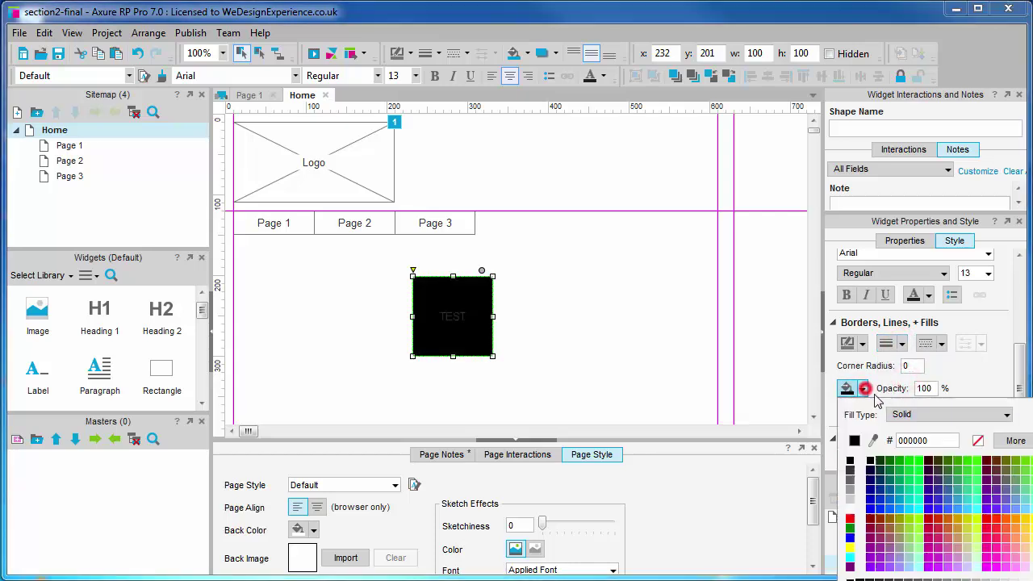
left_click(936, 414)
left_click(936, 428)
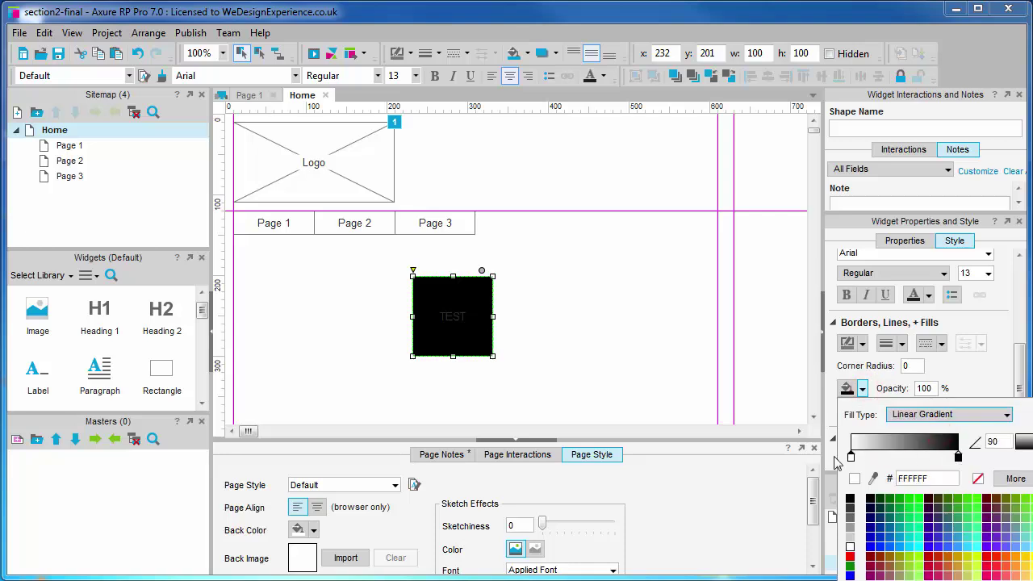
left_click_drag(854, 460, 920, 458)
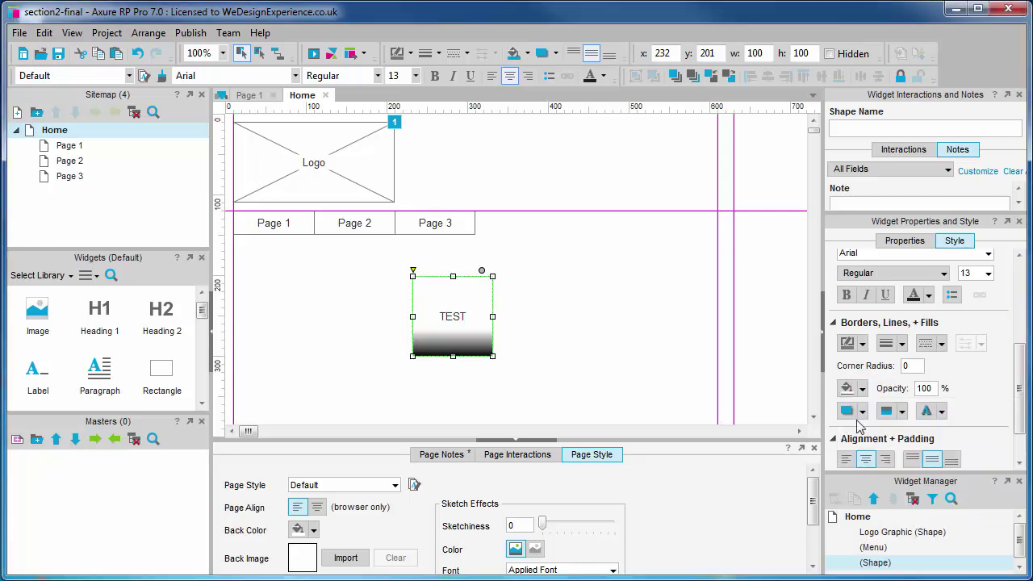
left_click(610, 329)
left_click(482, 319)
Try a 50% fill opacity, then begin correcting the opacity value.
left_click(971, 380)
left_click(925, 388)
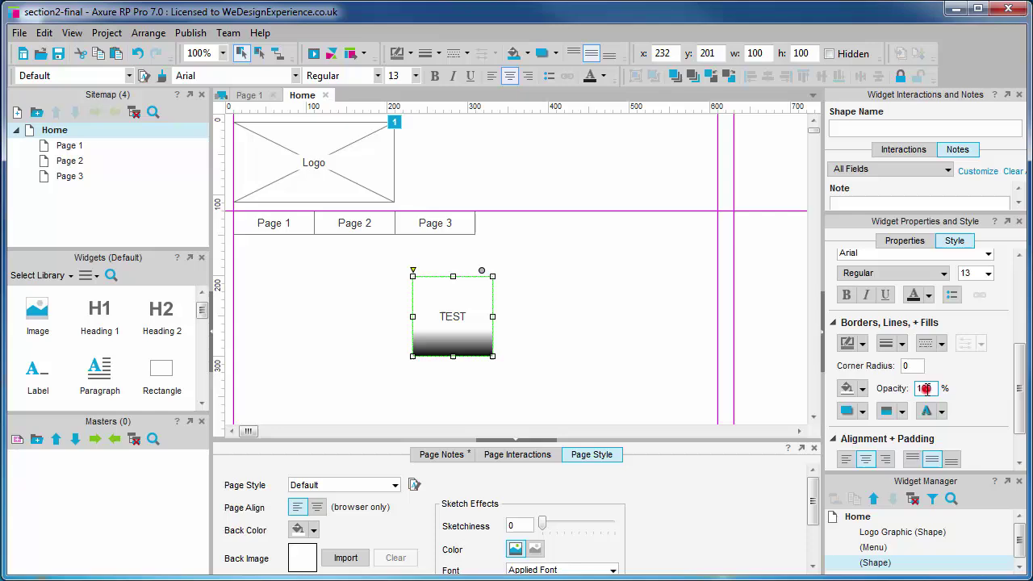
type("50")
left_click(974, 390)
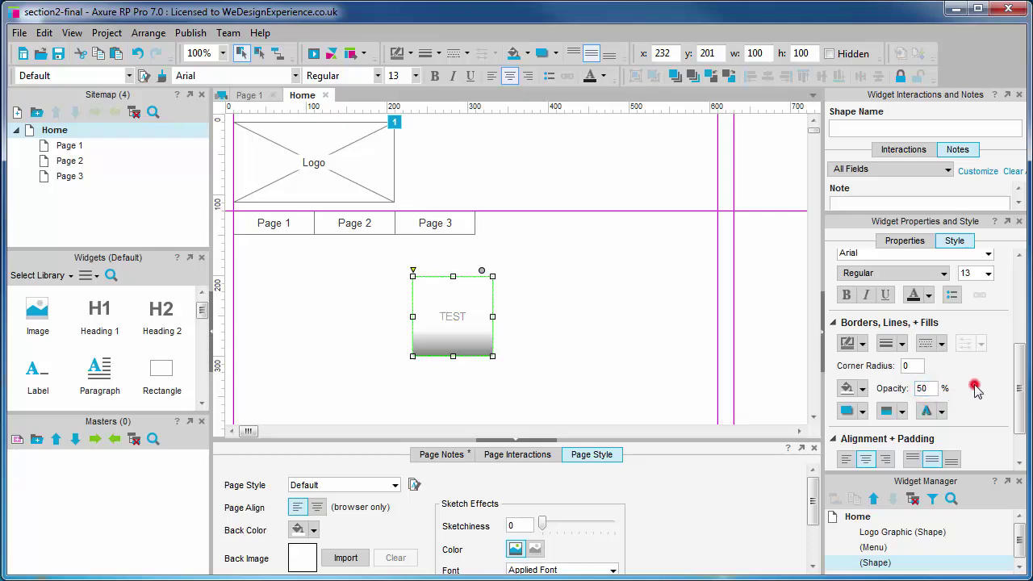
left_click(924, 390)
key("BackSpace")
Restore the fill opacity to 100% and add an outer shadow to the TEST rectangle.
type("10")
left_click(978, 393)
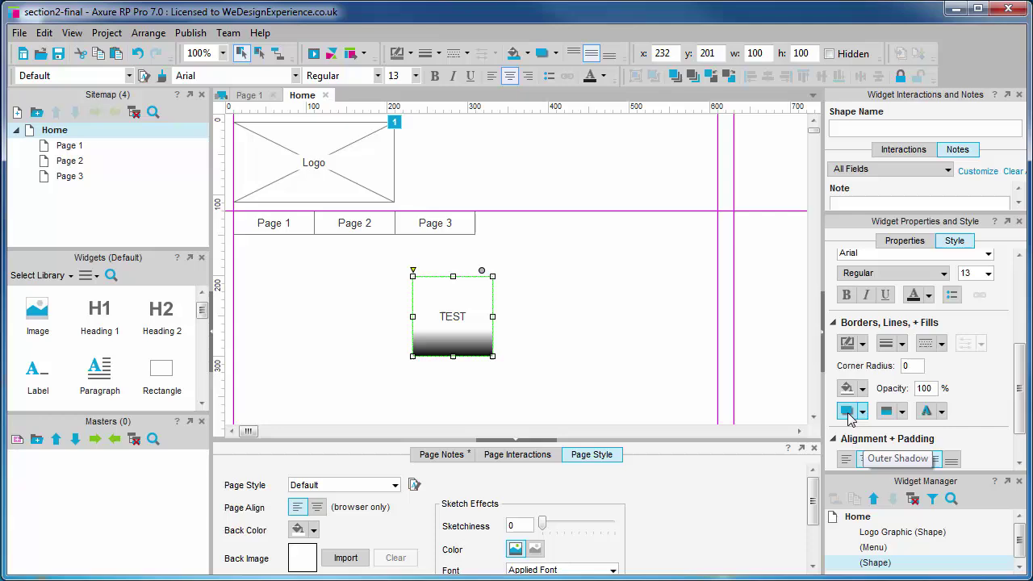
left_click(847, 412)
left_click(622, 355)
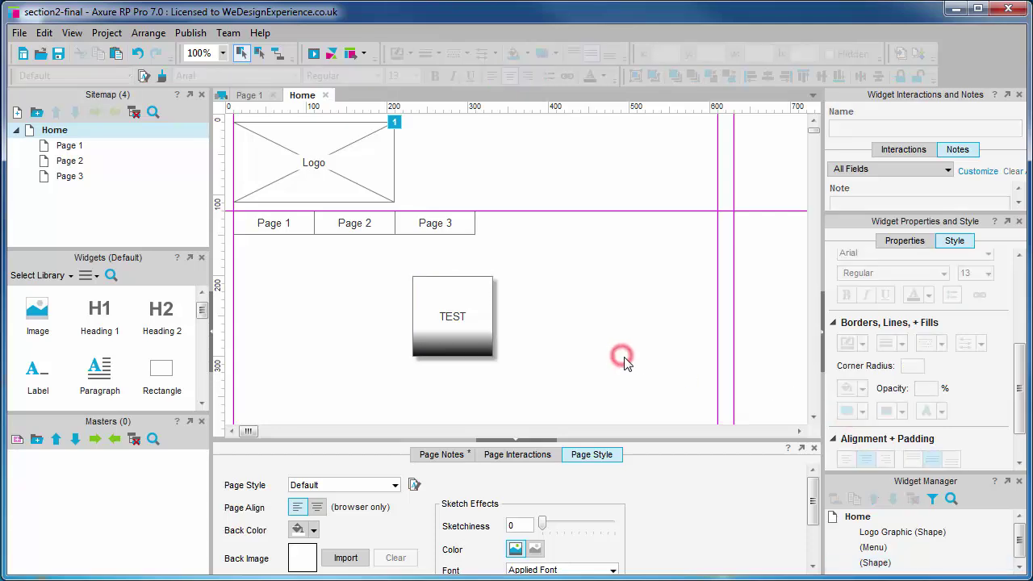
left_click(464, 314)
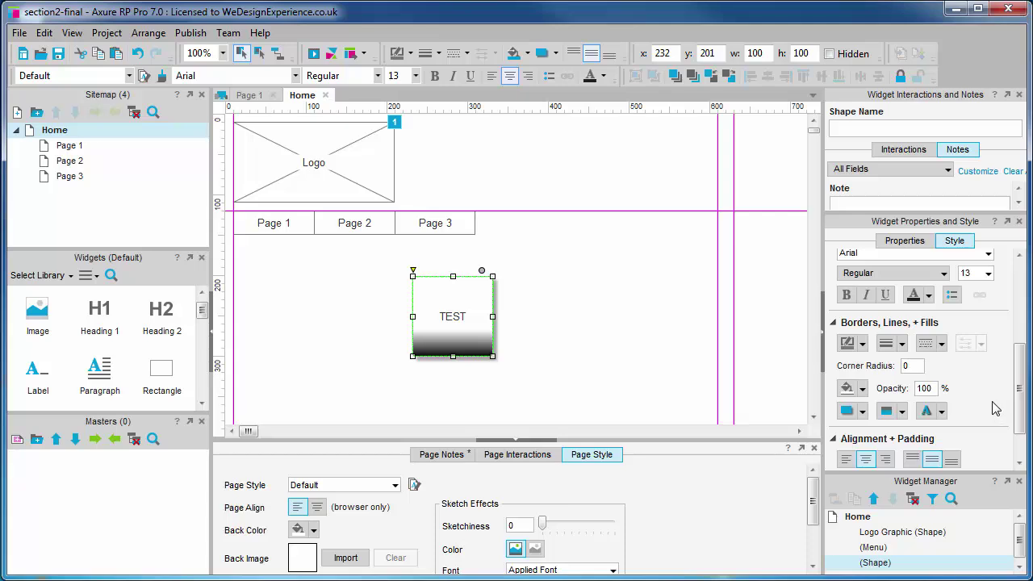
Set the TEST box's corner radius to 10.
left_click(920, 367)
type("10")
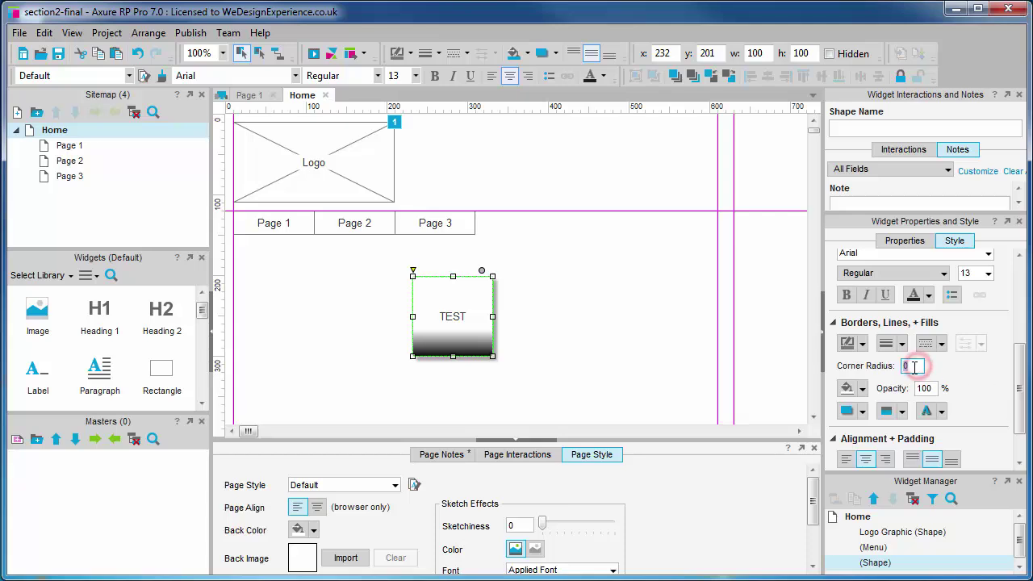
left_click(663, 340)
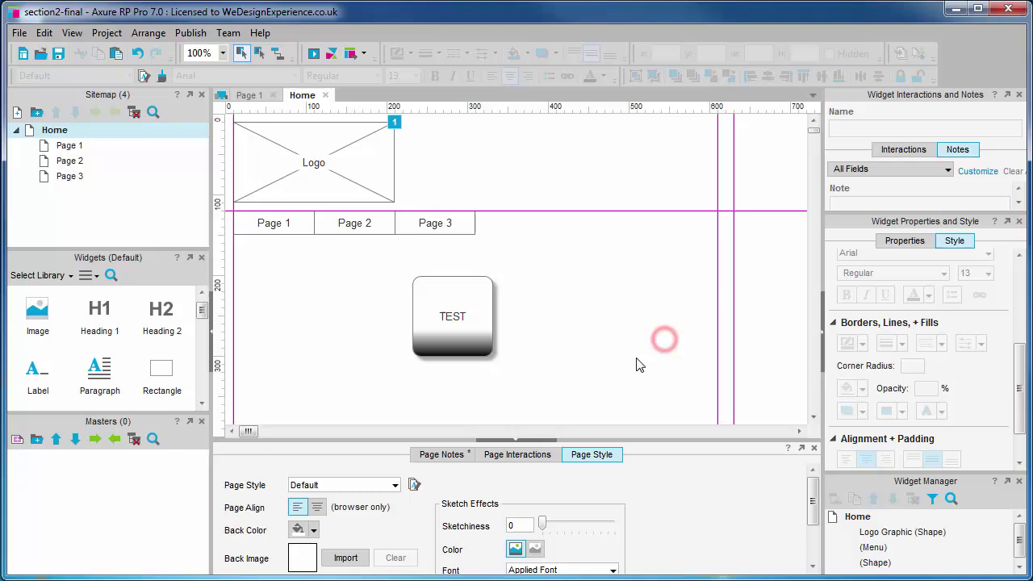
Align the TEST label to the top right with a right padding of 20.
left_click(480, 313)
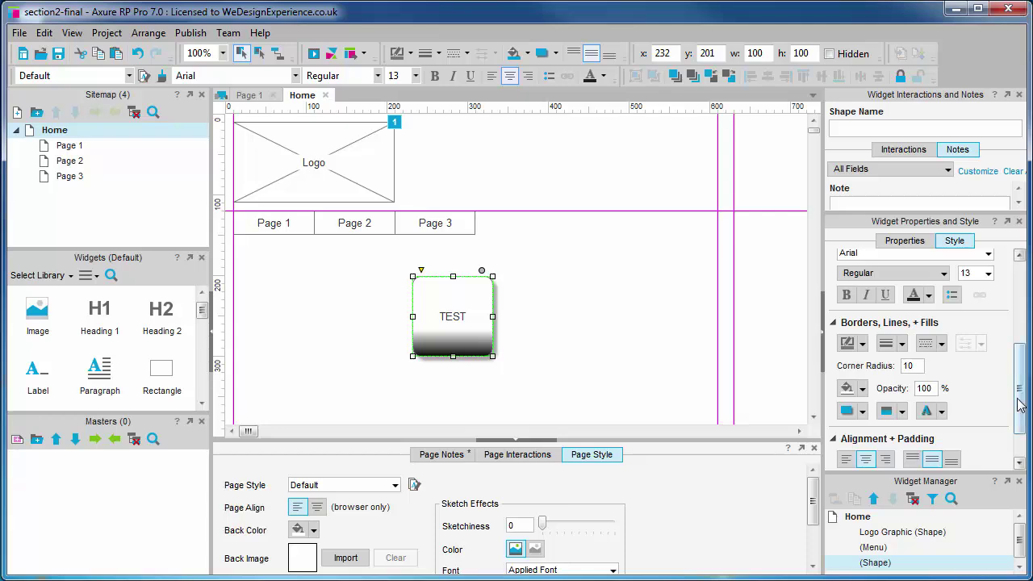
scroll(1019, 404, "down", 2)
left_click(887, 406)
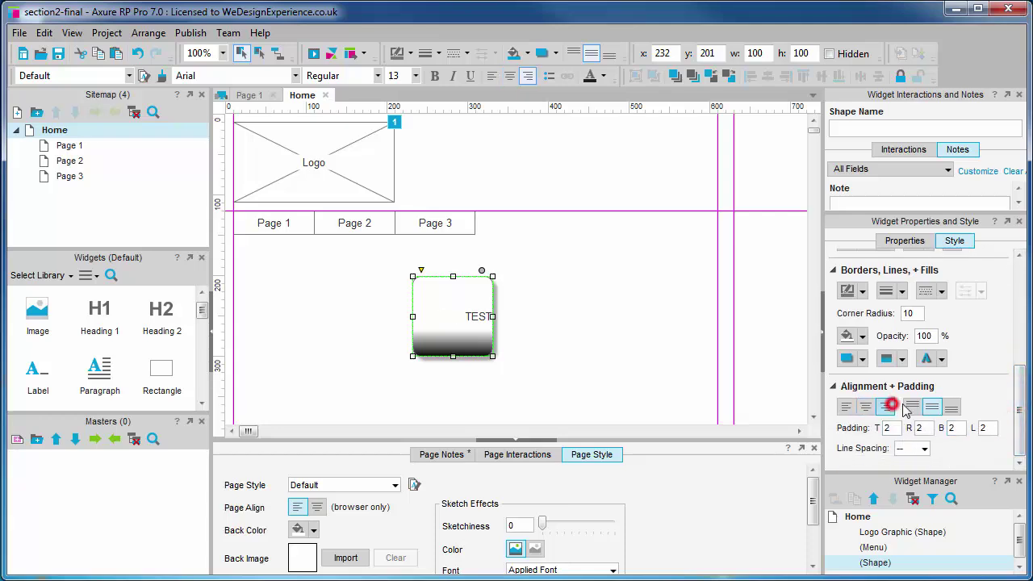
left_click(912, 406)
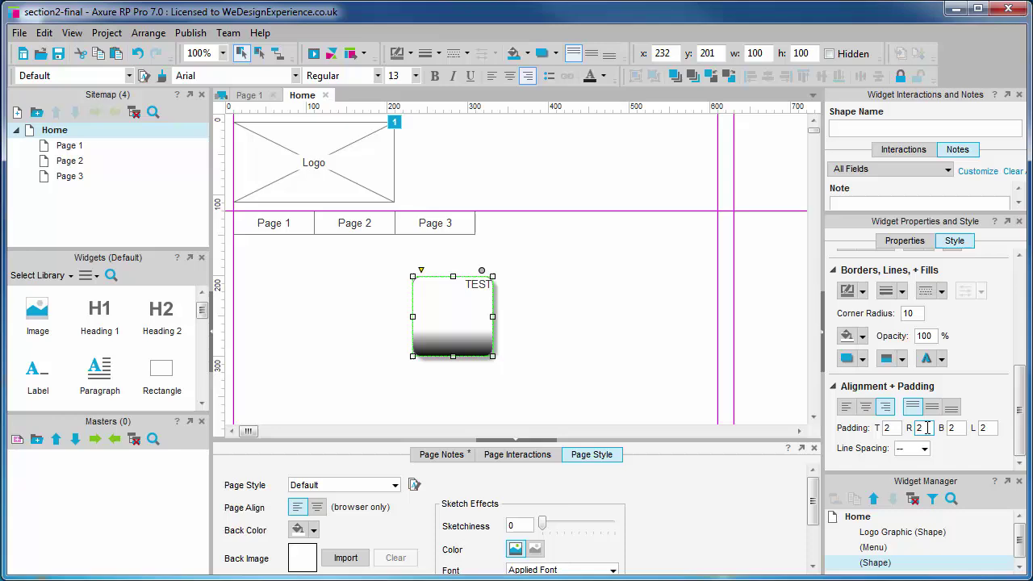
left_click(926, 428)
type("0")
left_click(781, 363)
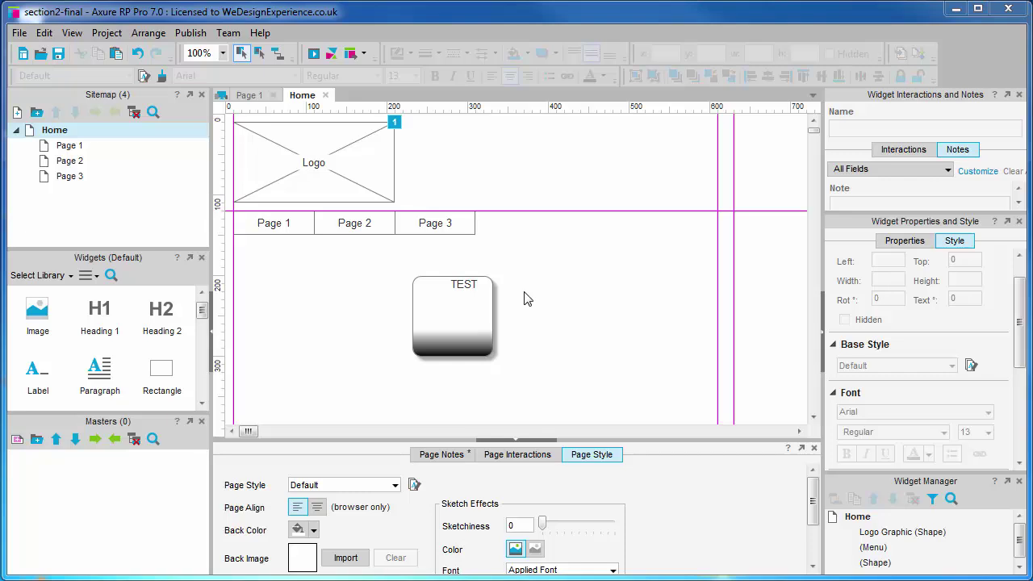
left_click(288, 223)
left_click(355, 224)
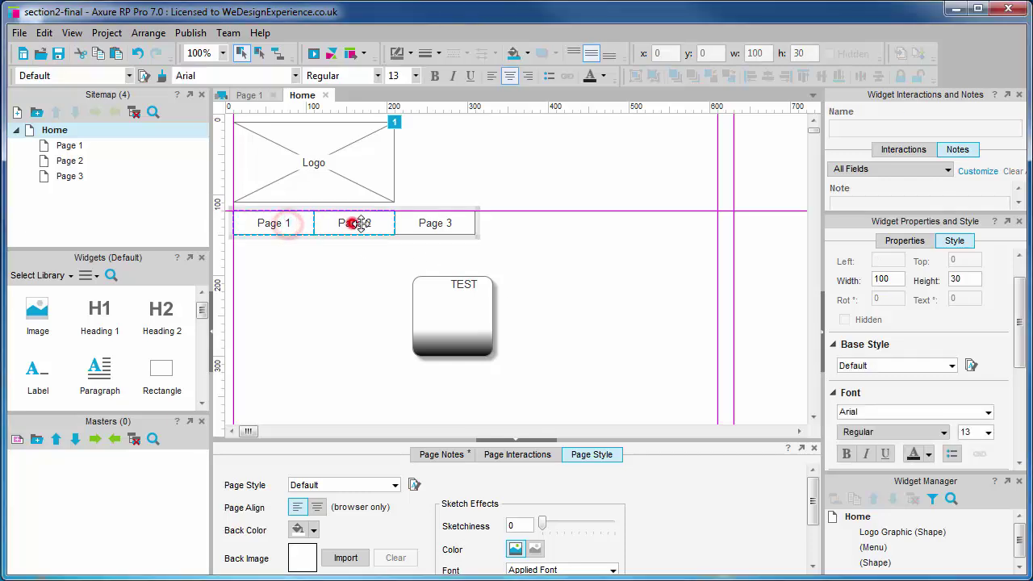
left_click(436, 224, "ctrl")
left_click(986, 434)
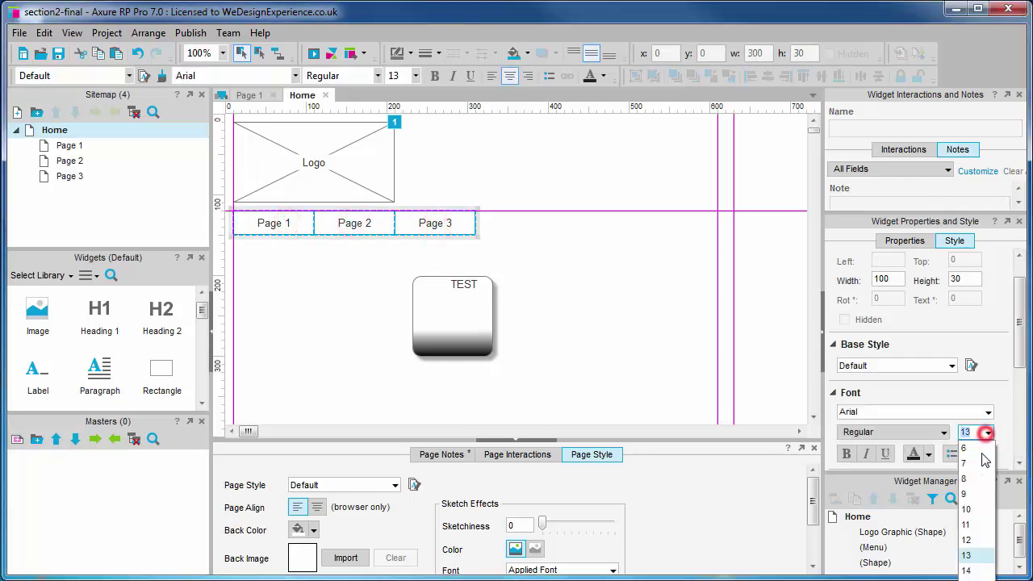
left_click(968, 556)
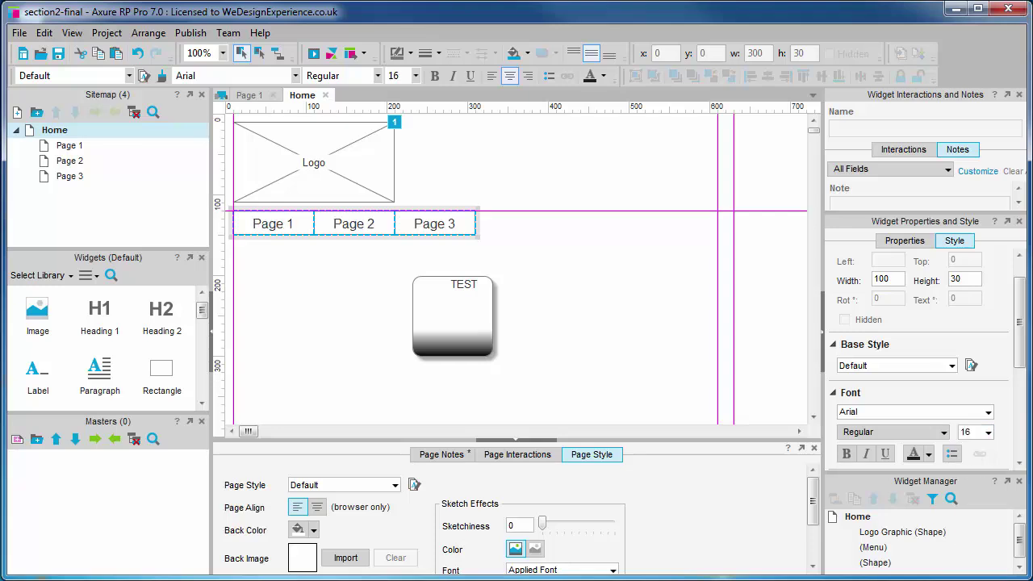
left_click(988, 432)
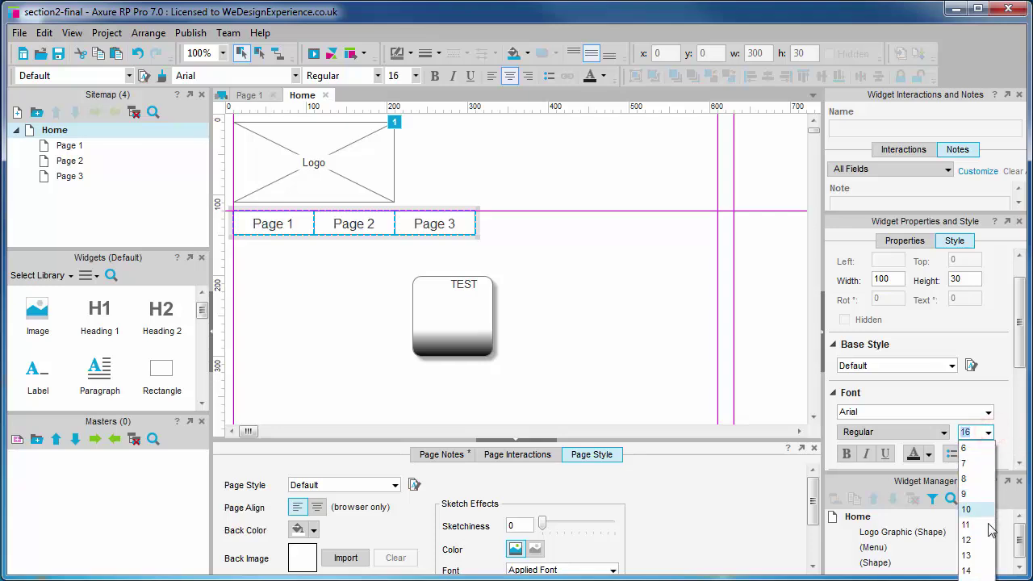
left_click(966, 555)
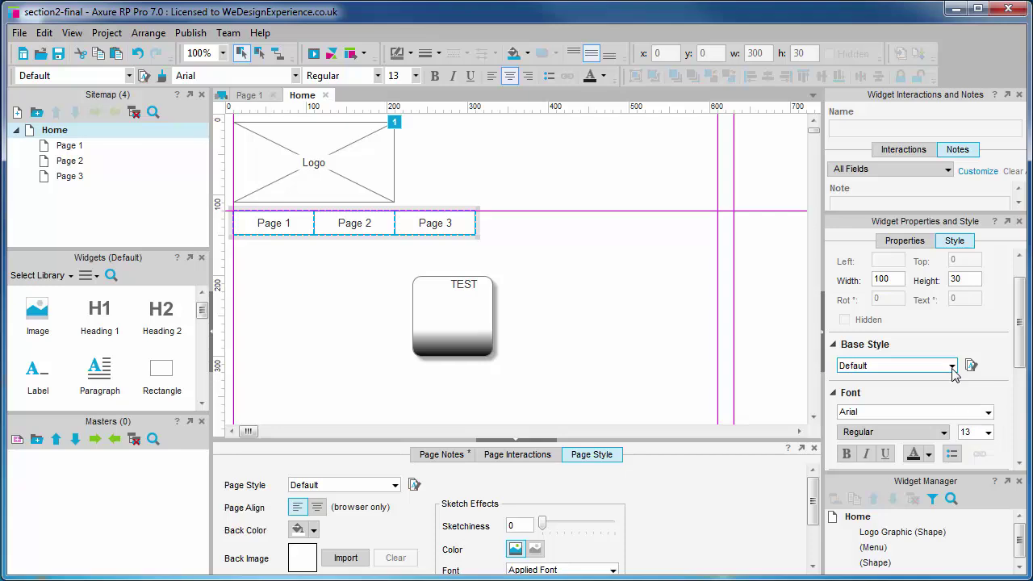
left_click(760, 295)
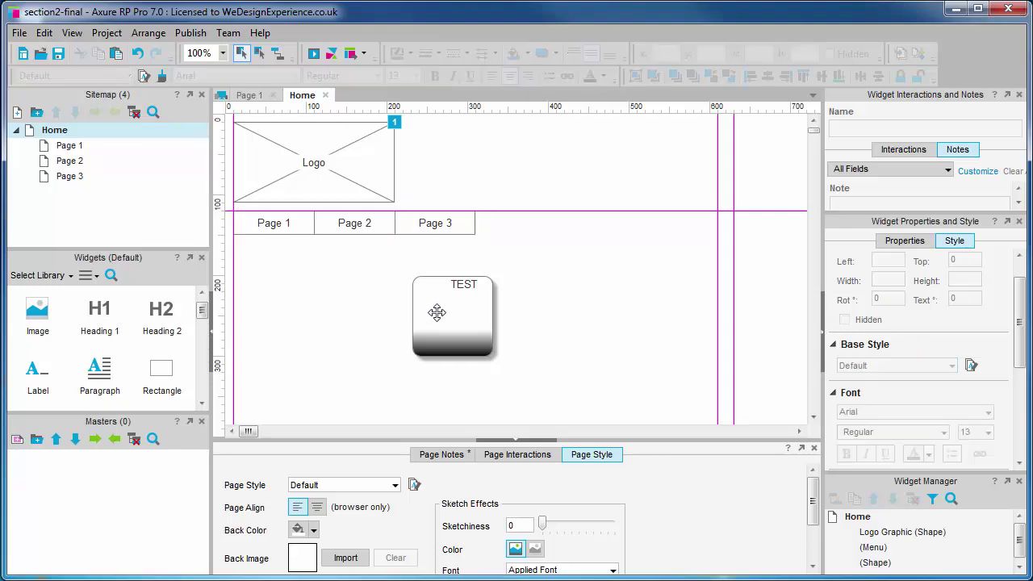
Delete the TEST box and add a Lorem ipsum paragraph narrowed into a column below the menu.
left_click(436, 313)
key("Delete")
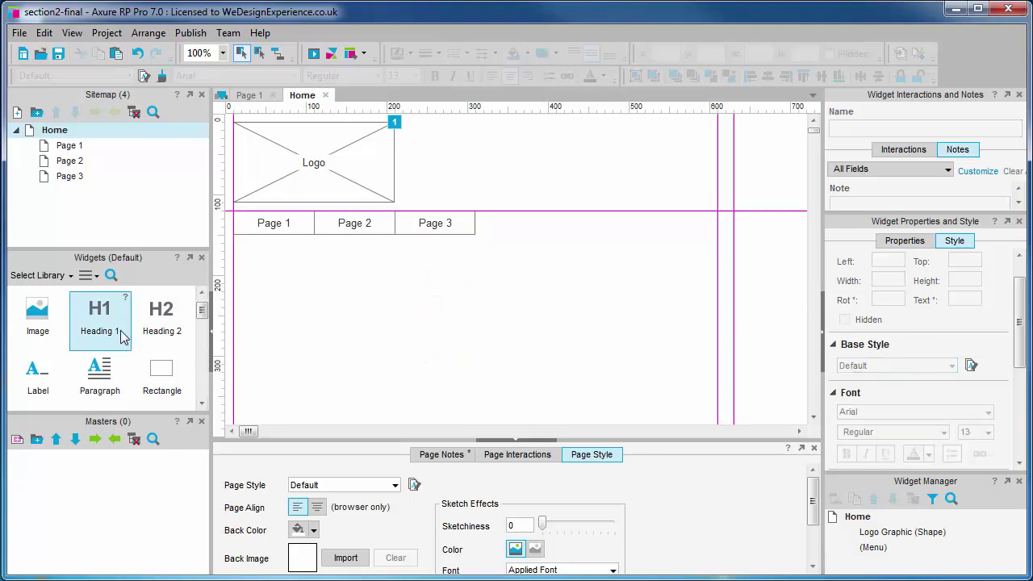
left_click_drag(109, 369, 240, 275)
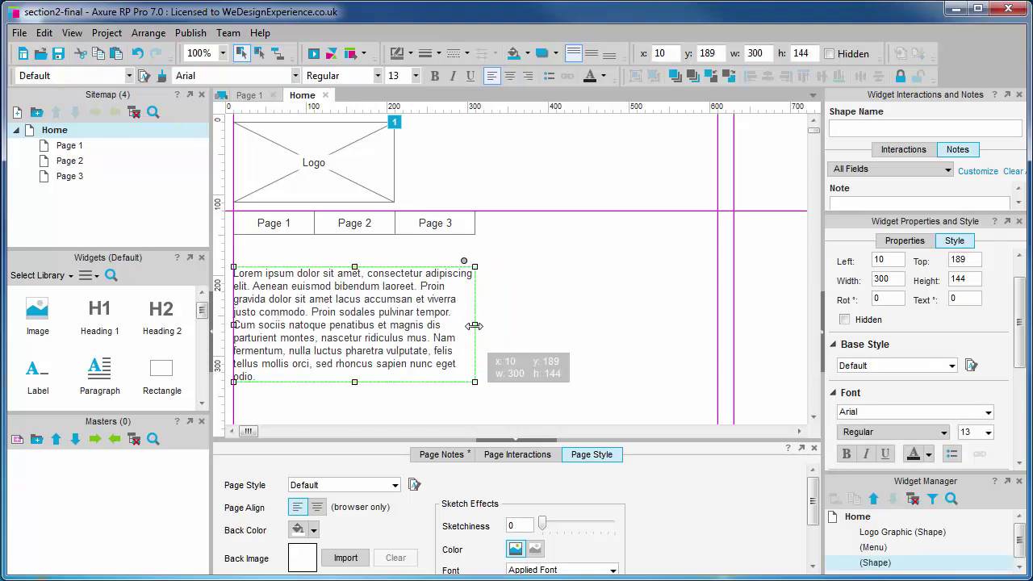
left_click_drag(477, 324, 371, 325)
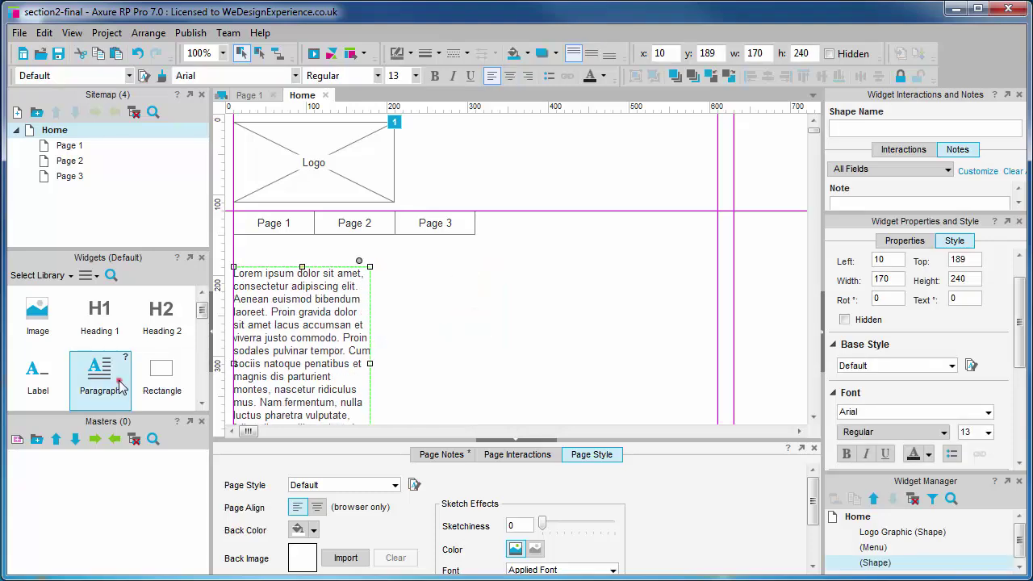
Add a second narrowed Lorem ipsum paragraph column beside the first.
left_click_drag(113, 376, 389, 274)
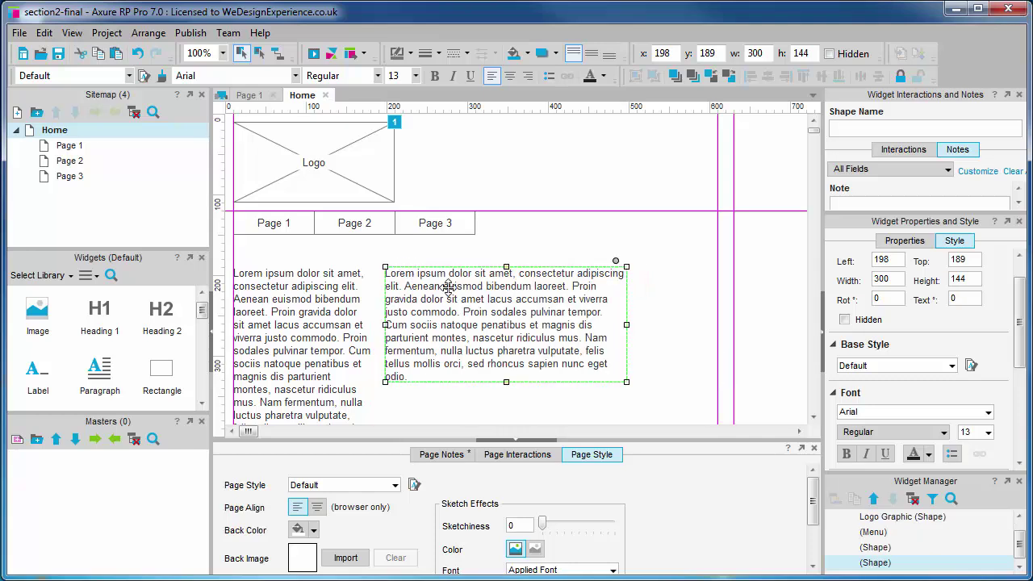
left_click_drag(626, 323, 521, 325)
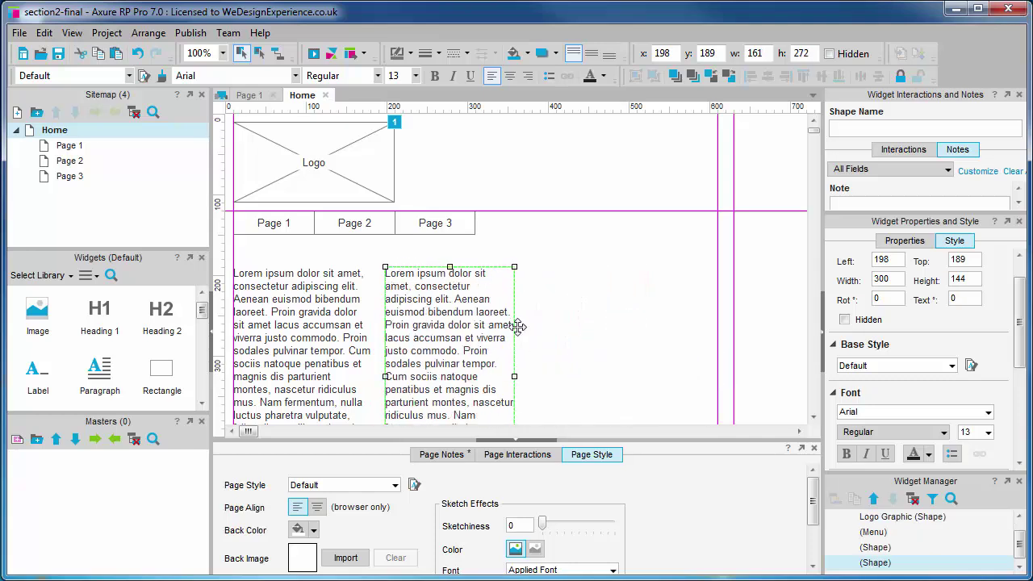
left_click(970, 365)
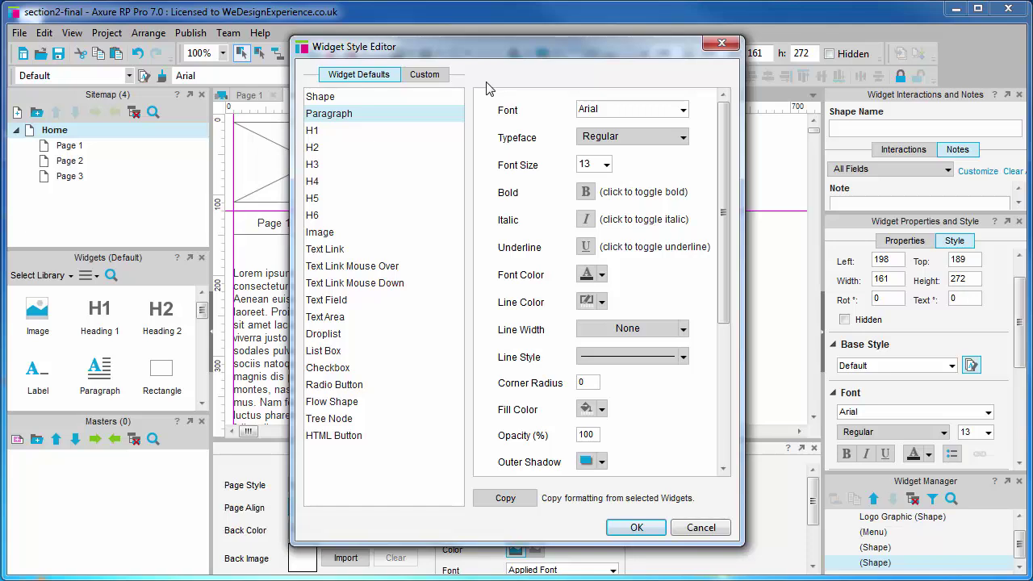
Set the Paragraph widget default font size to 16 and confirm.
left_click(607, 165)
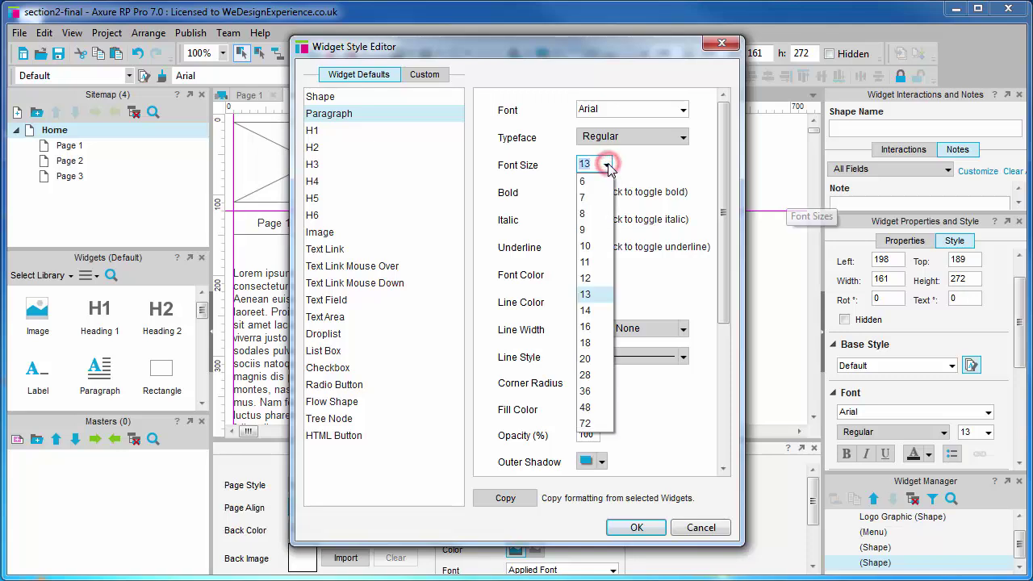
left_click(594, 326)
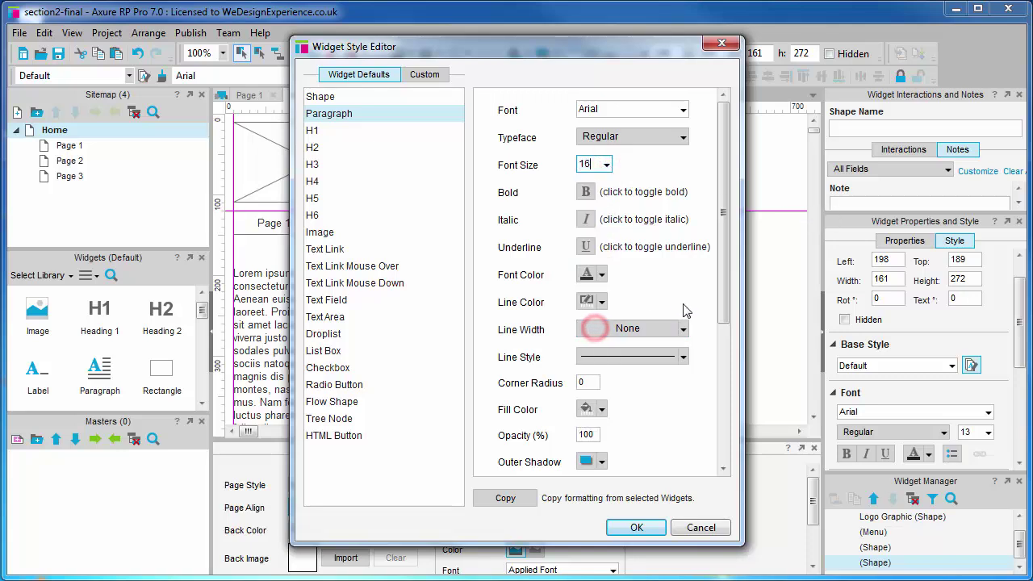
left_click(632, 528)
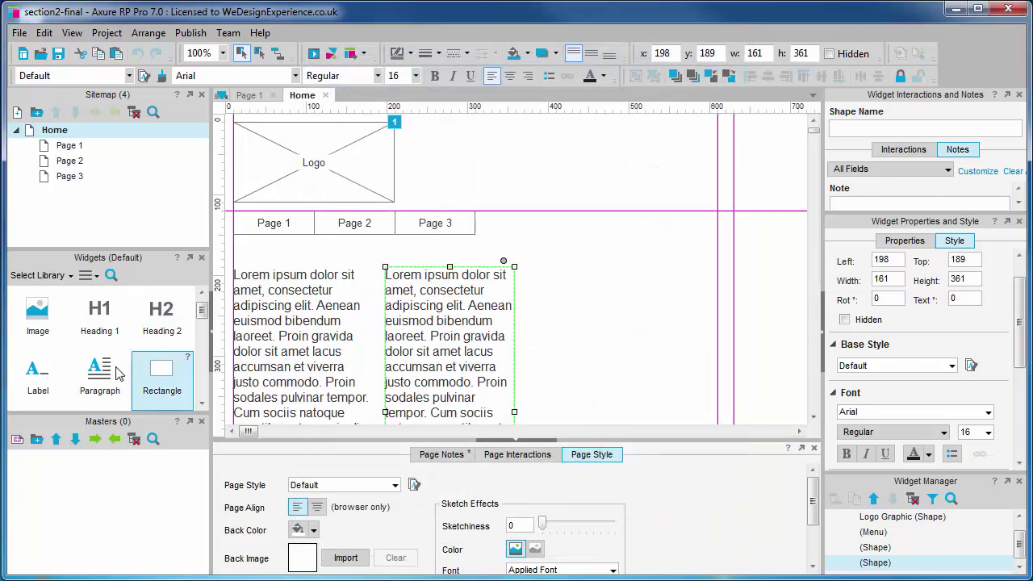
Add a third paragraph column on the right, narrowed to width 191, then view the Custom styles list.
left_click_drag(100, 368, 572, 247)
left_click_drag(775, 339, 688, 339)
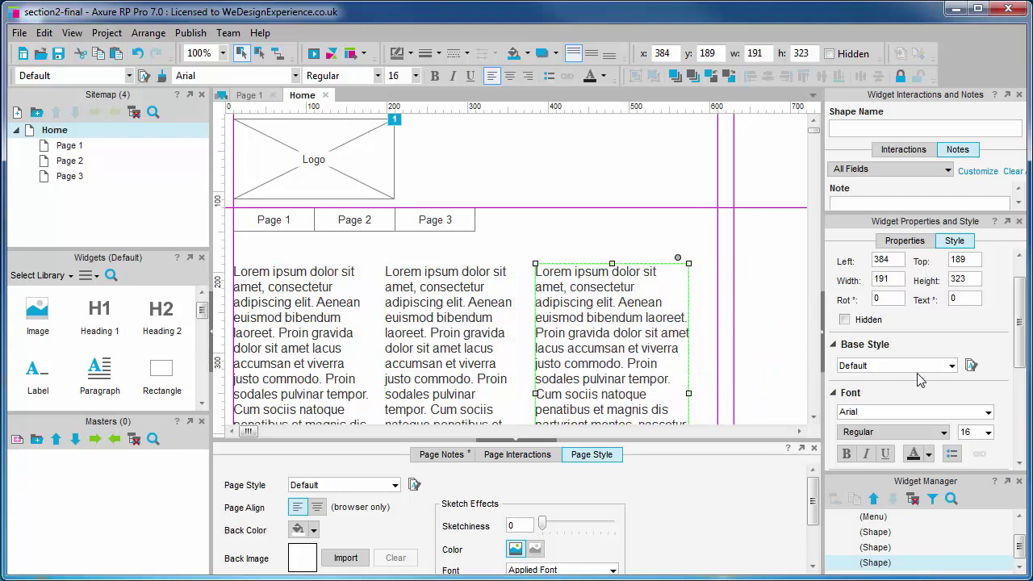
left_click(971, 365)
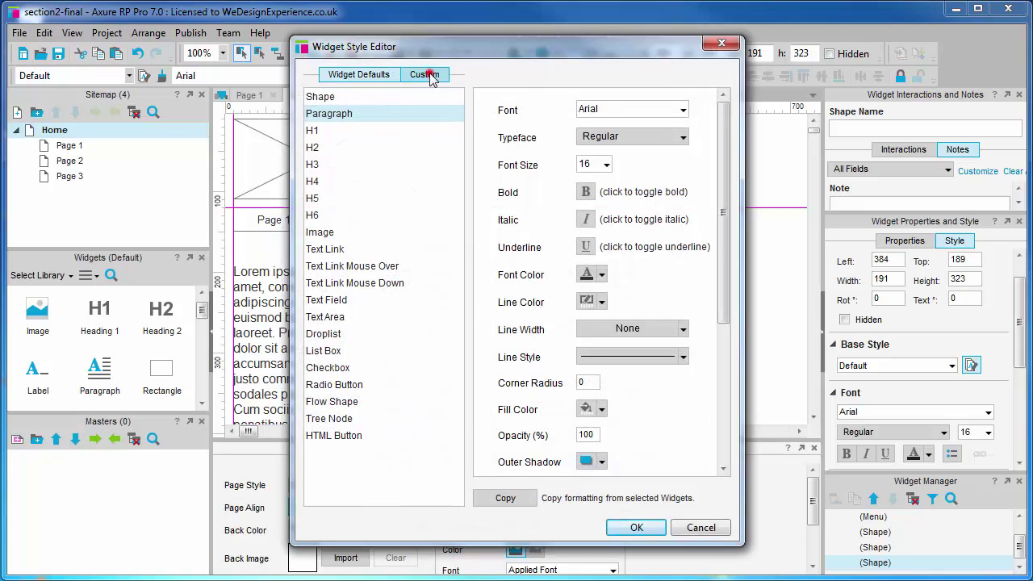
left_click(428, 74)
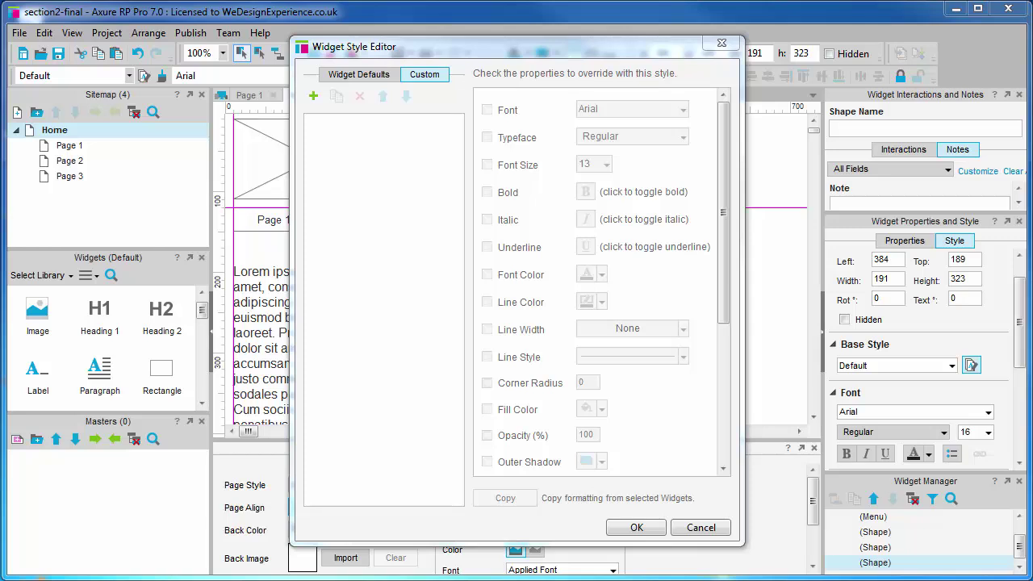
Close the style editor without changes and check each of the three paragraph columns.
left_click(699, 528)
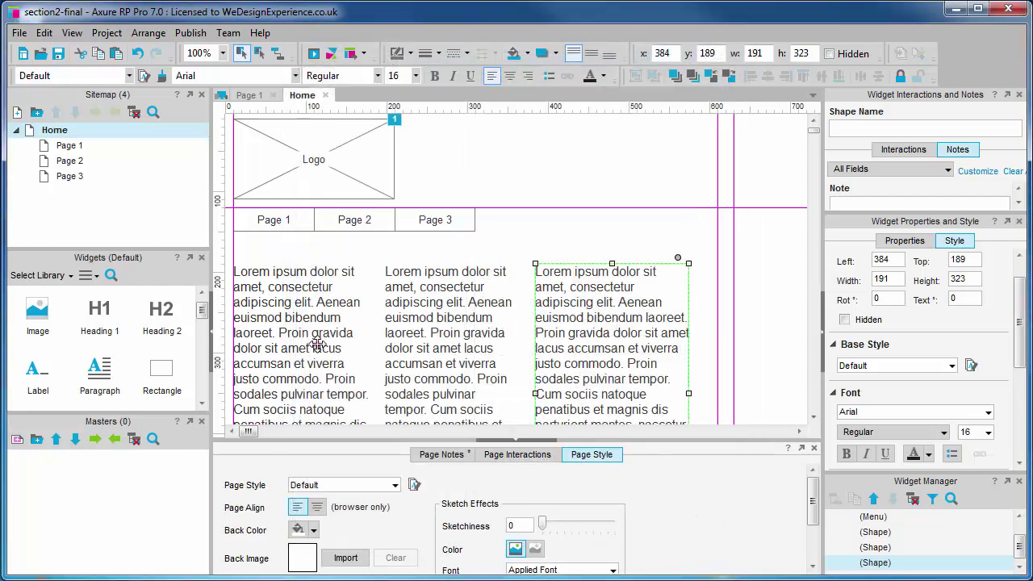
left_click(314, 346)
left_click(428, 330)
left_click(594, 323)
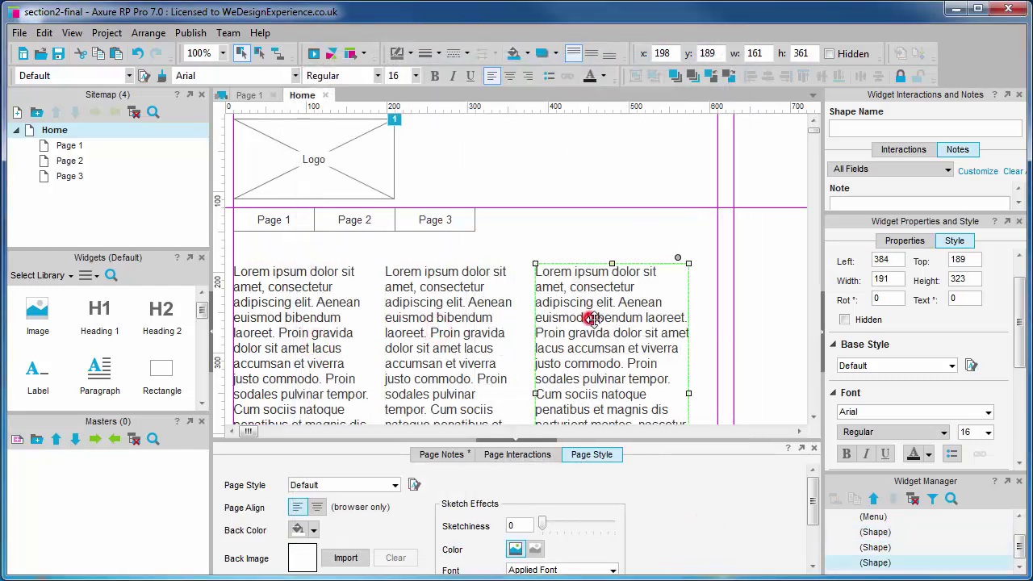
left_click(770, 367)
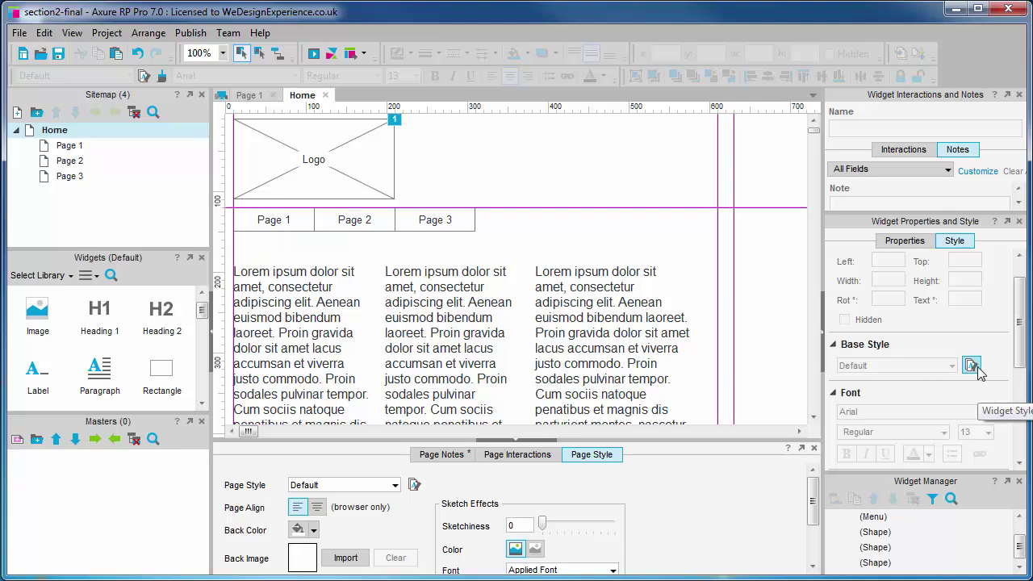
Create a custom style named Angry with a red font colour.
left_click(973, 366)
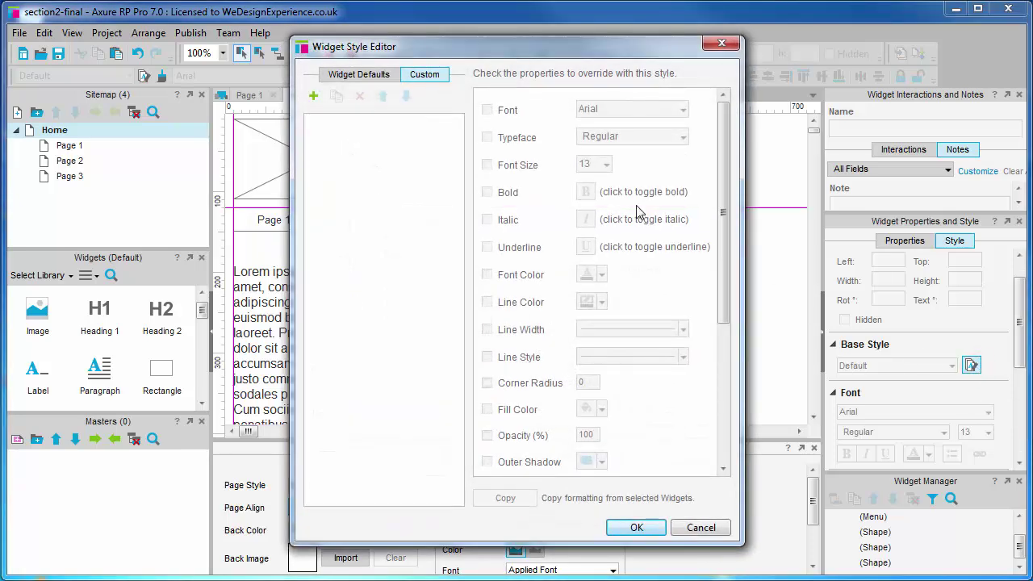
left_click(313, 95)
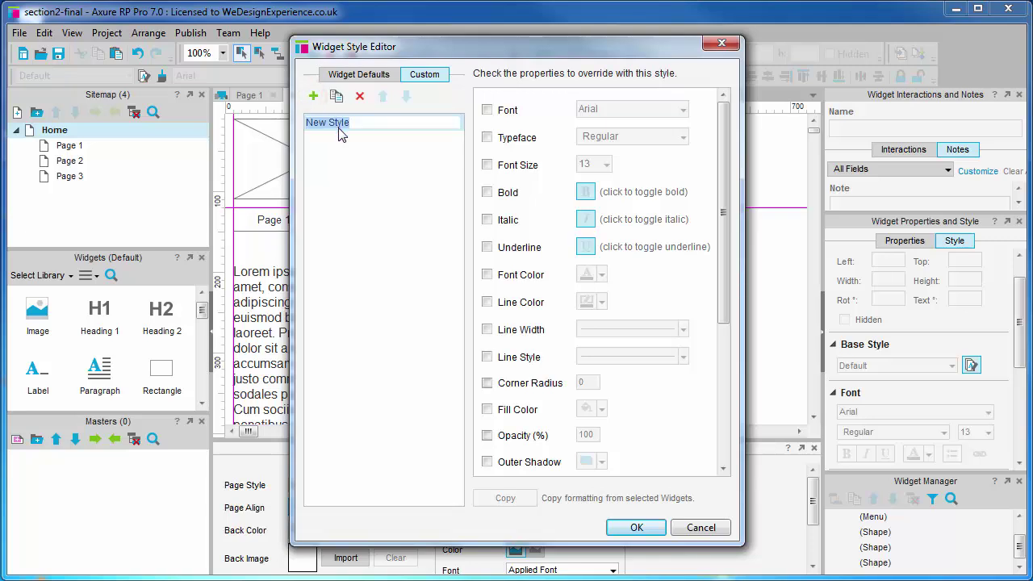
type("Angry")
left_click(384, 159)
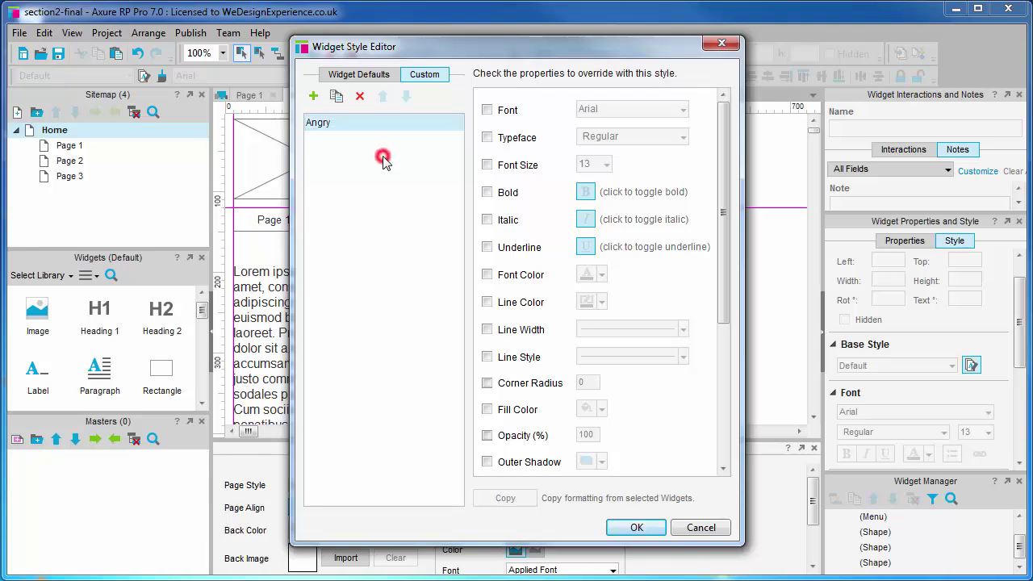
left_click(378, 122)
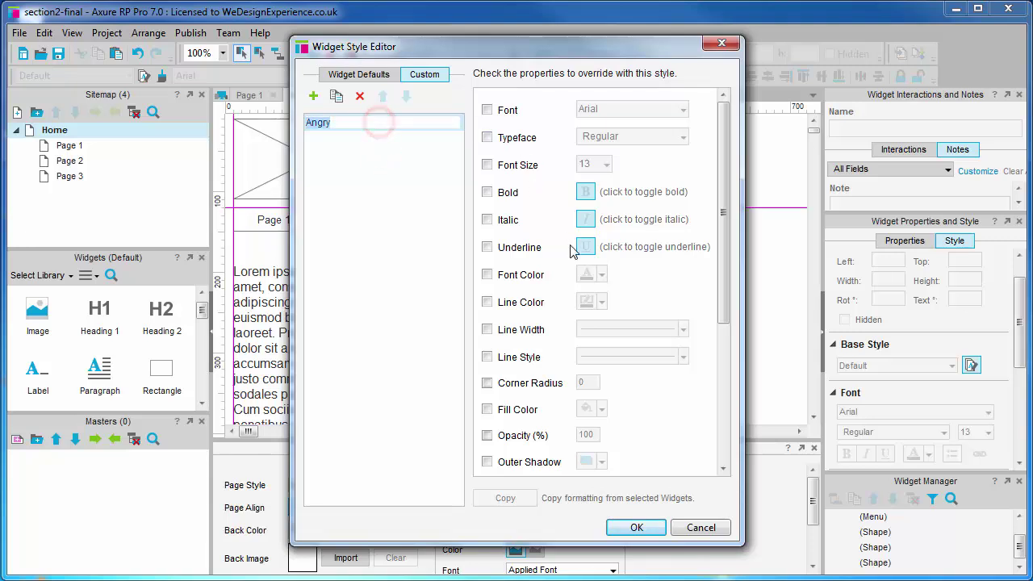
left_click(487, 274)
left_click(598, 274)
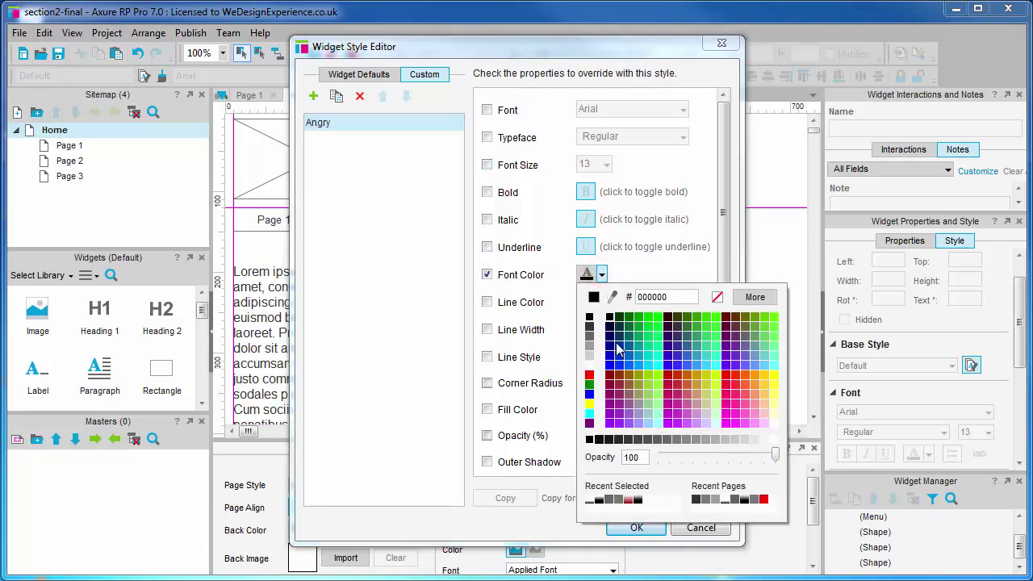
left_click(589, 375)
left_click(589, 375)
Add a custom style named Sad with a blue font colour.
left_click(313, 96)
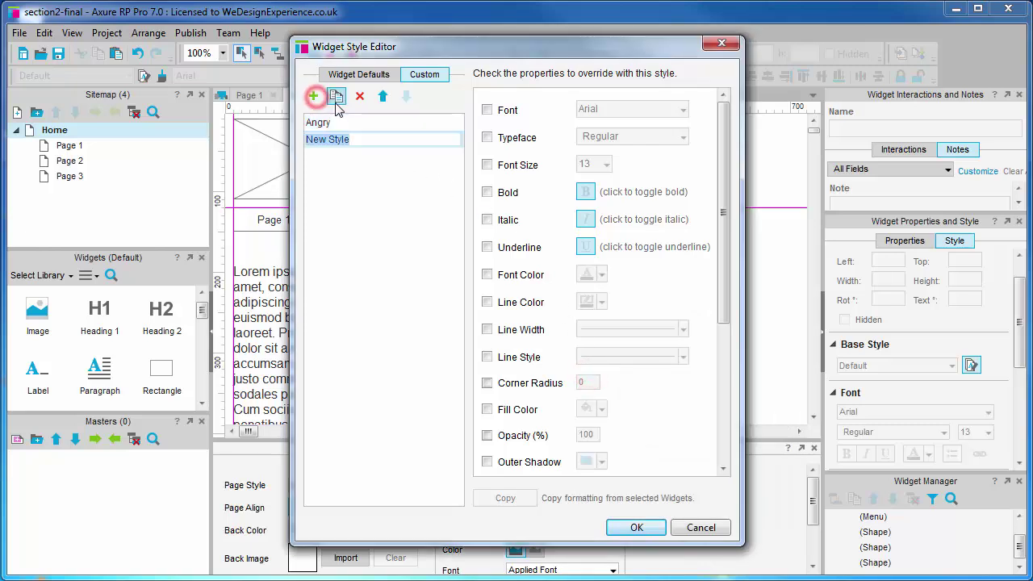
type("Sad")
left_click(374, 185)
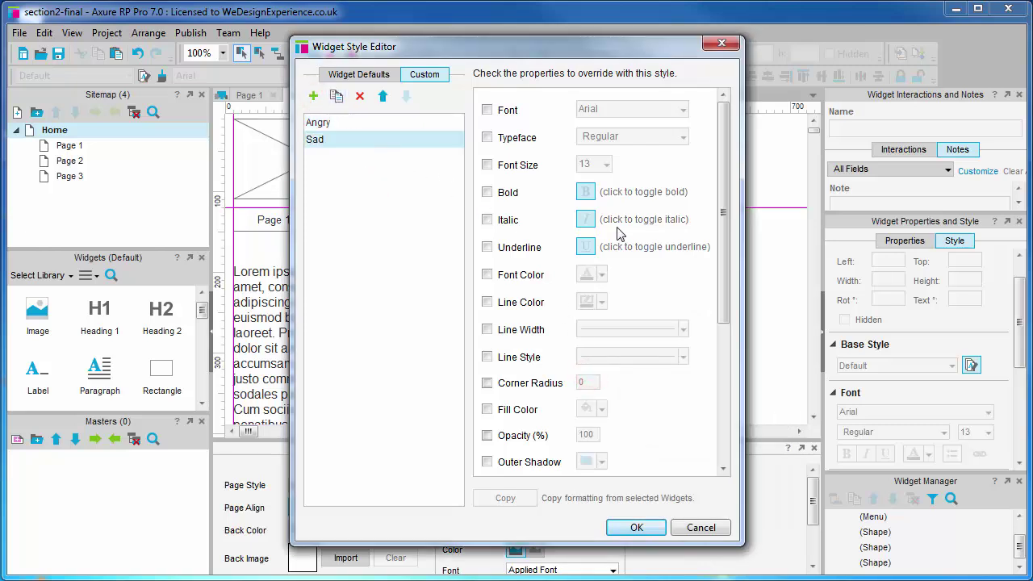
left_click(486, 274)
left_click(601, 275)
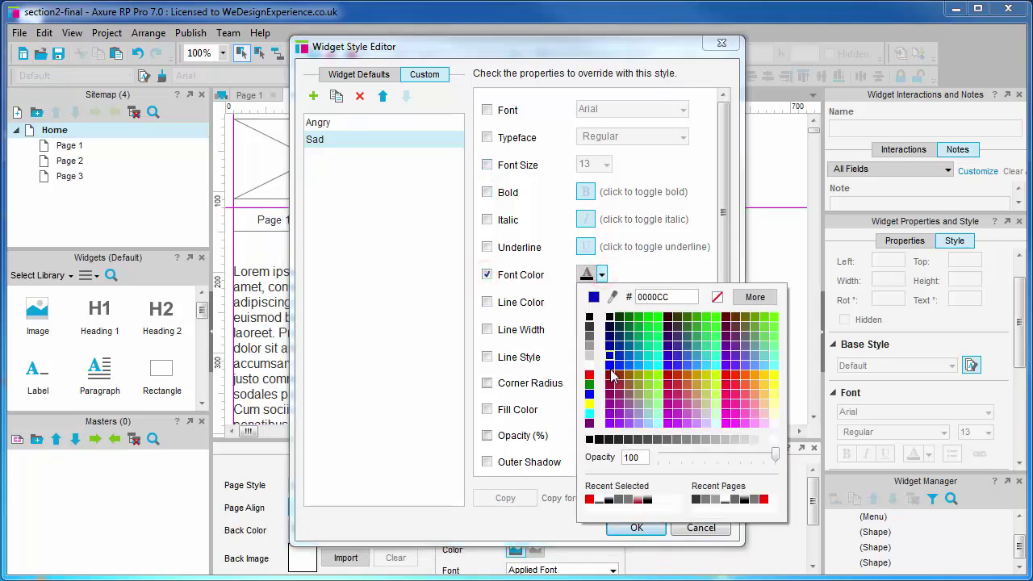
left_click(609, 364)
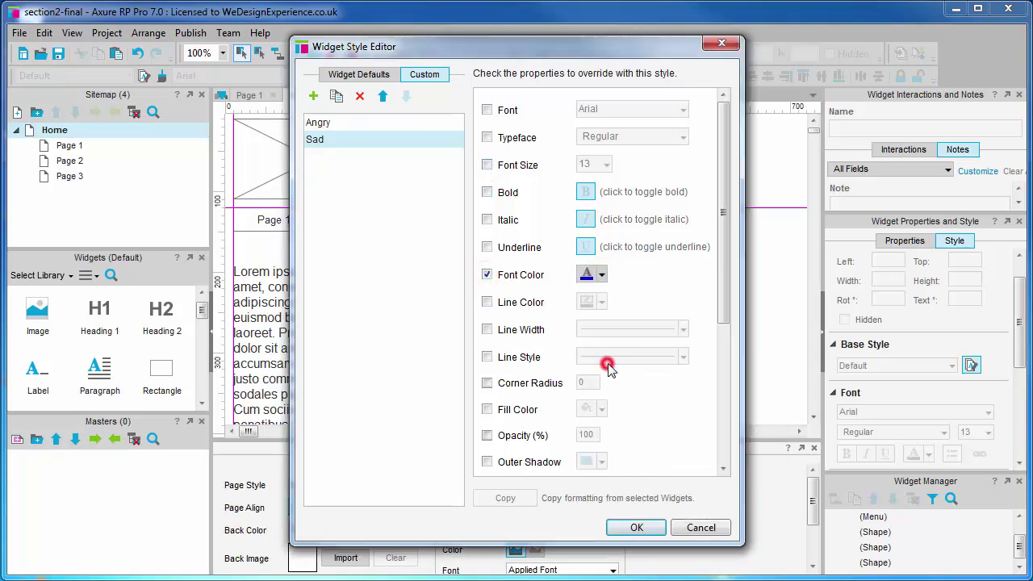
Save the new styles and apply Angry to the middle Lorem paragraph.
left_click(634, 527)
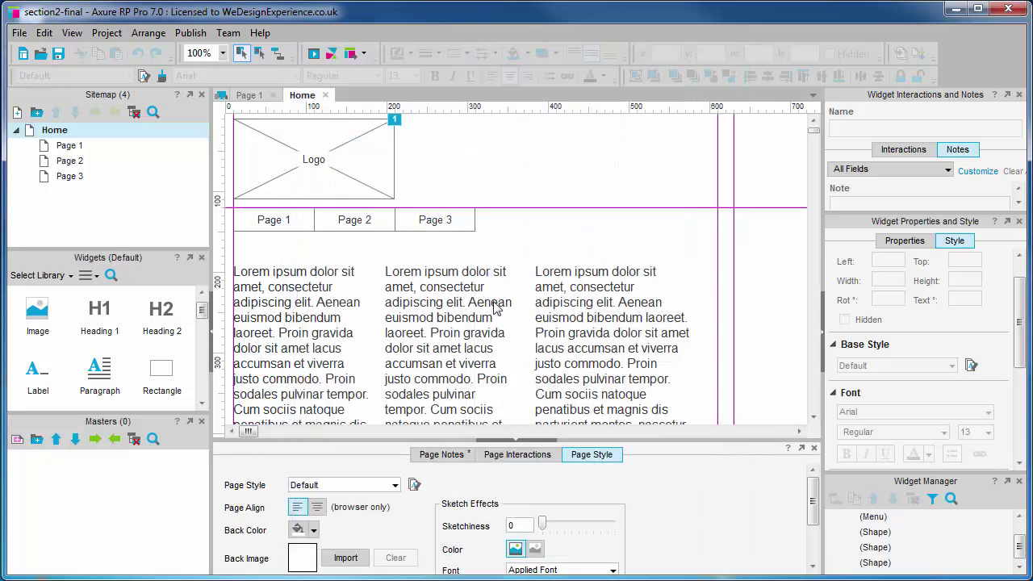
left_click(297, 291)
left_click(453, 301)
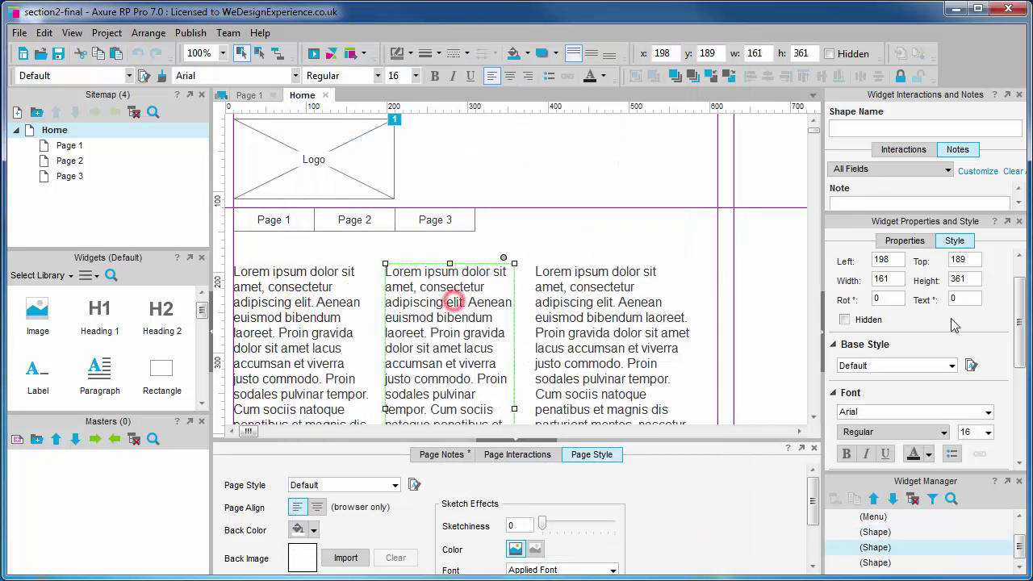
left_click(952, 366)
left_click(918, 394)
Apply the Sad style to the right Lorem paragraph.
left_click(606, 302)
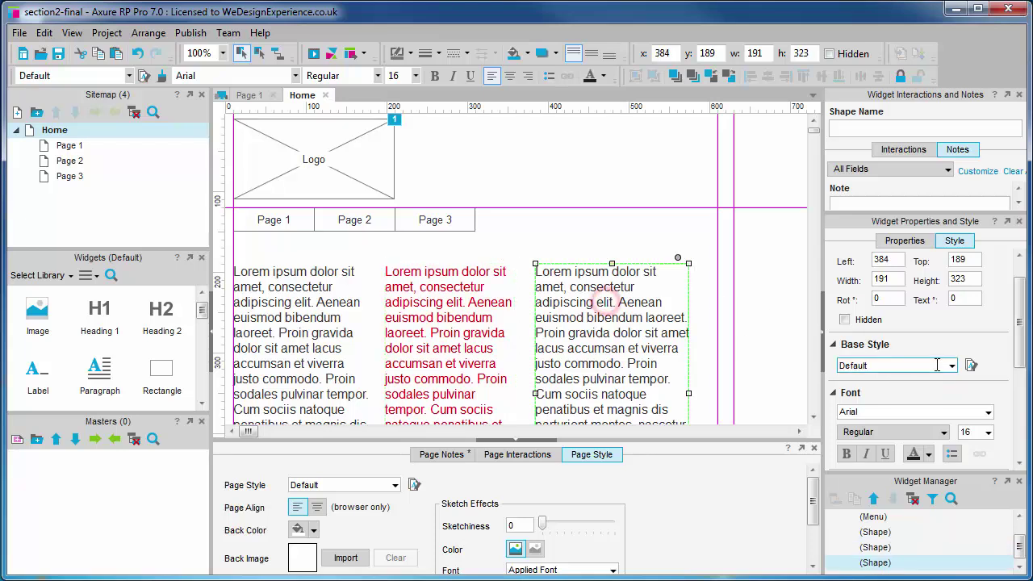
left_click(944, 365)
left_click(924, 409)
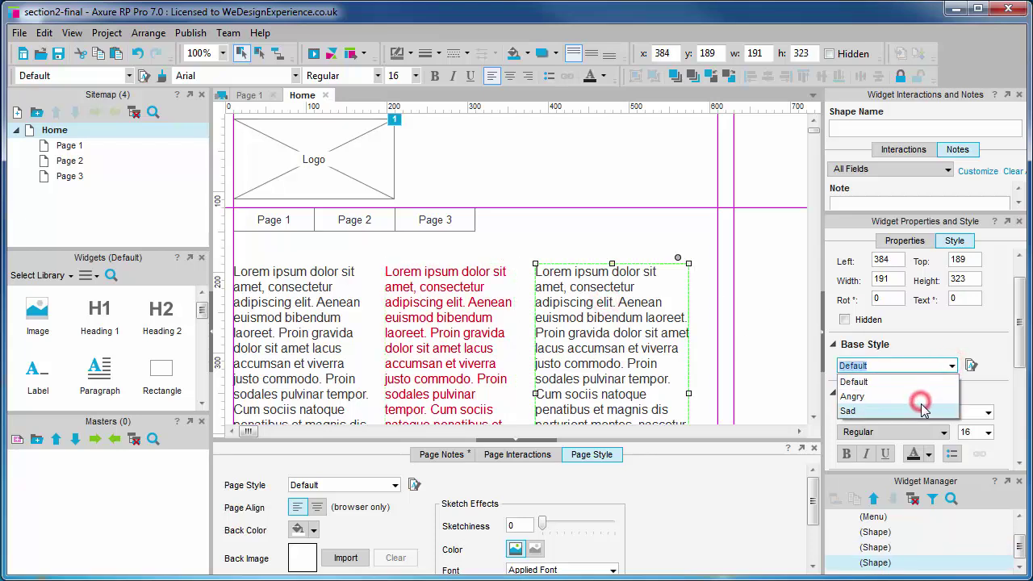
left_click(769, 305)
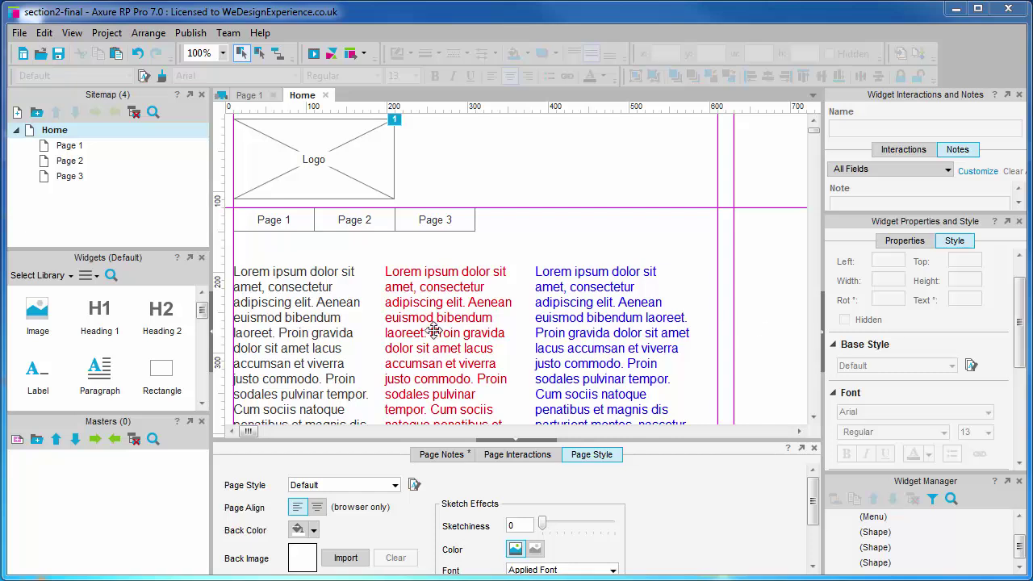
Add a rectangle below the paragraphs using the Sad base style, with the text 'sad'.
left_click(521, 240)
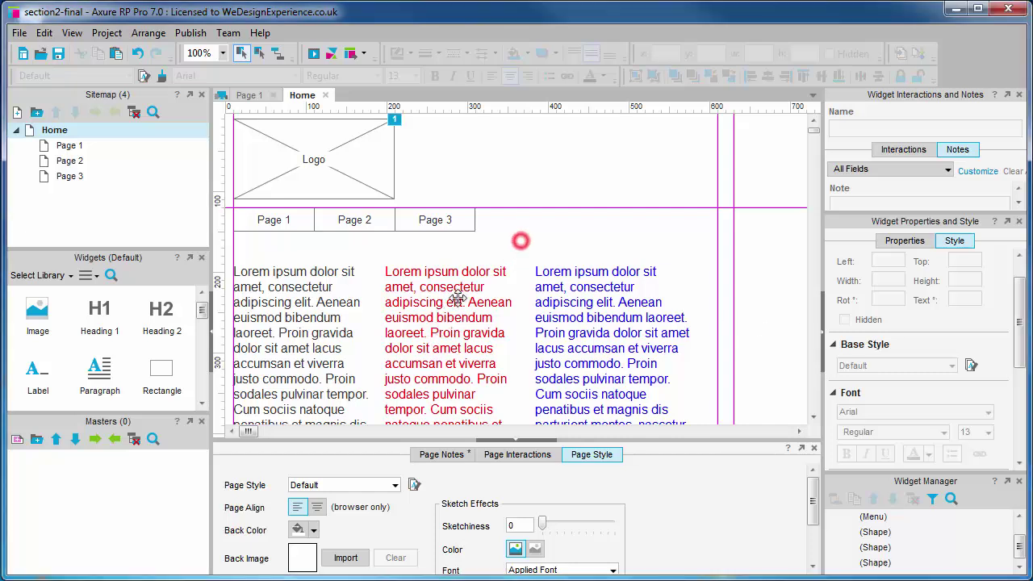
scroll(450, 321, "down", 6)
left_click_drag(161, 369, 272, 321)
left_click(951, 366)
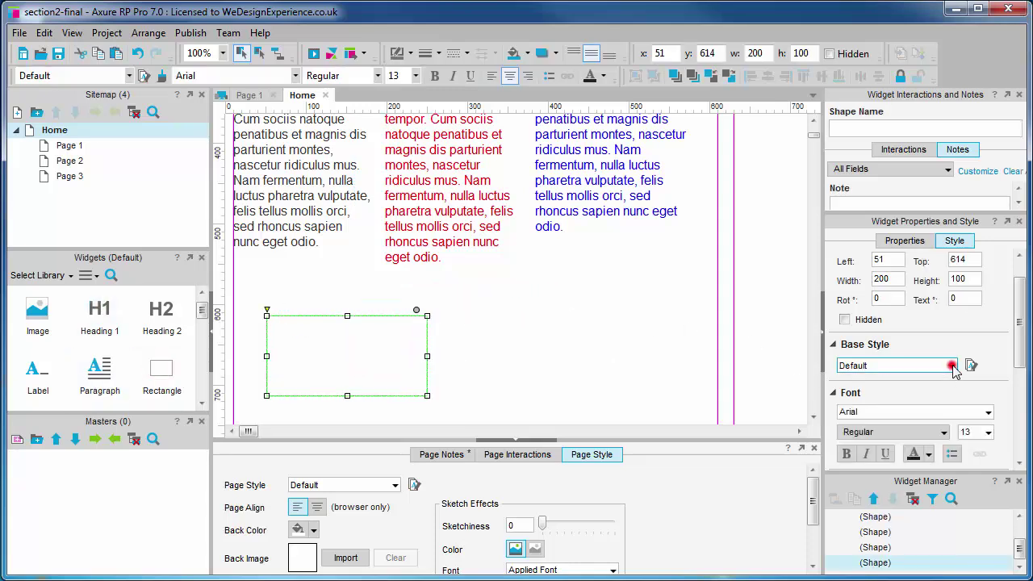
left_click(892, 411)
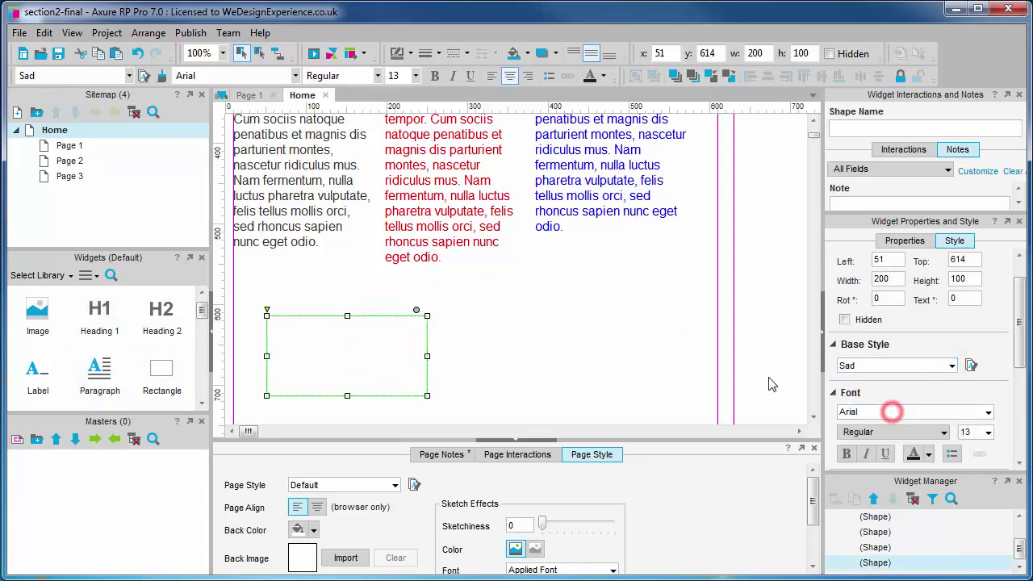
left_click(303, 351)
double_click(345, 348)
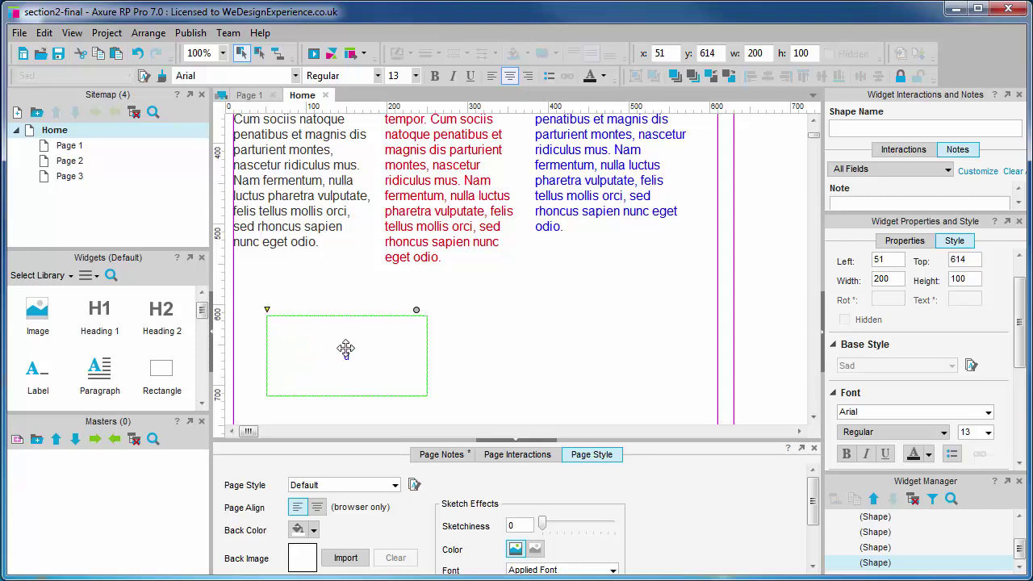
left_click(509, 335)
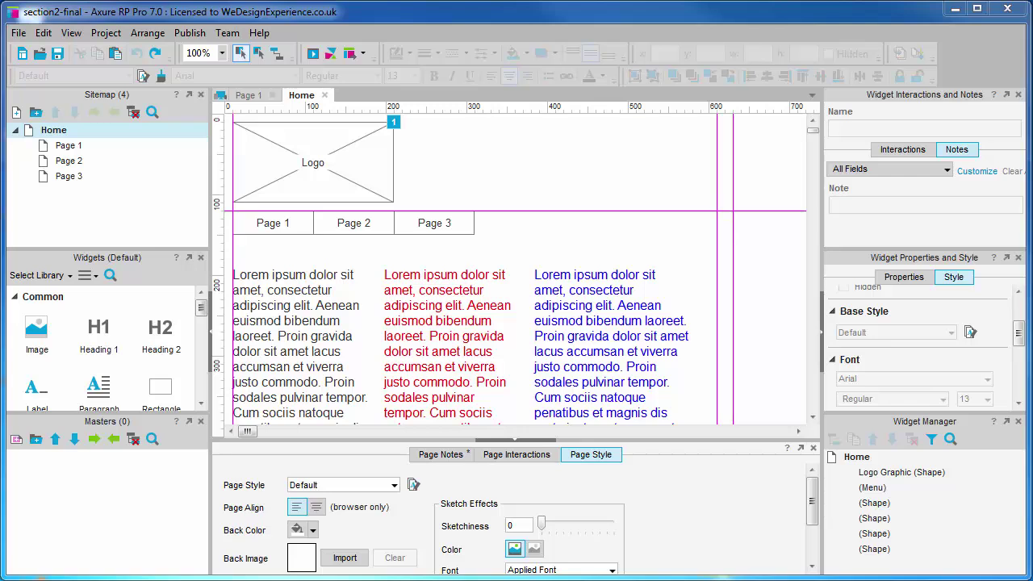
Set the left Lorem paragraph's font size to 20.
left_click(327, 326)
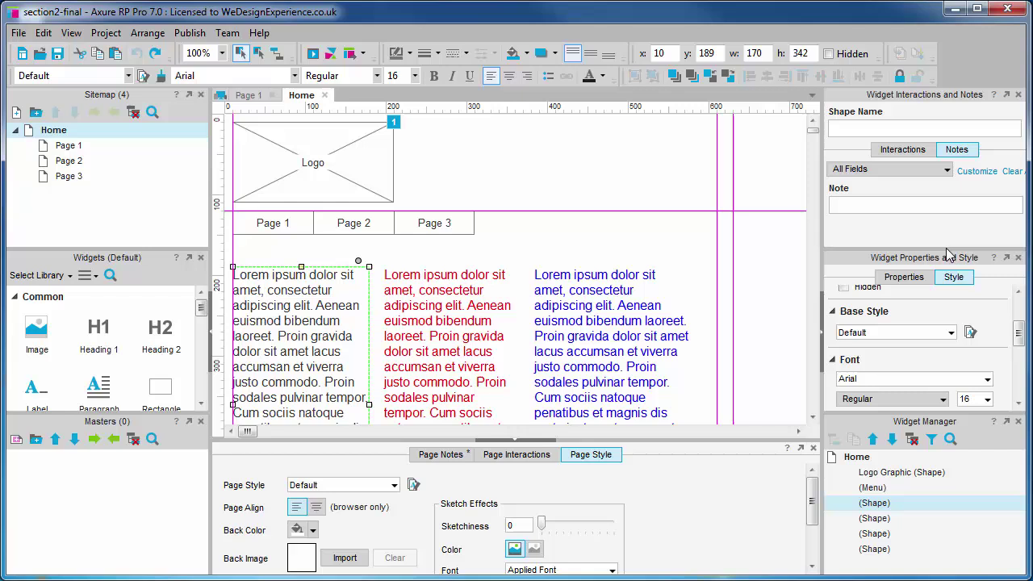
left_click_drag(948, 254, 948, 216)
left_click(986, 360)
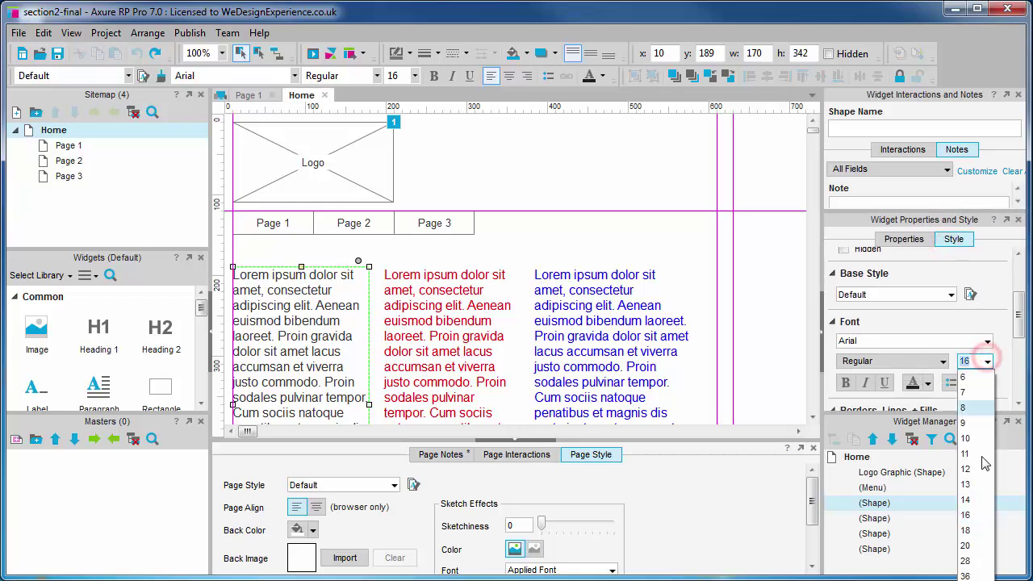
left_click(980, 546)
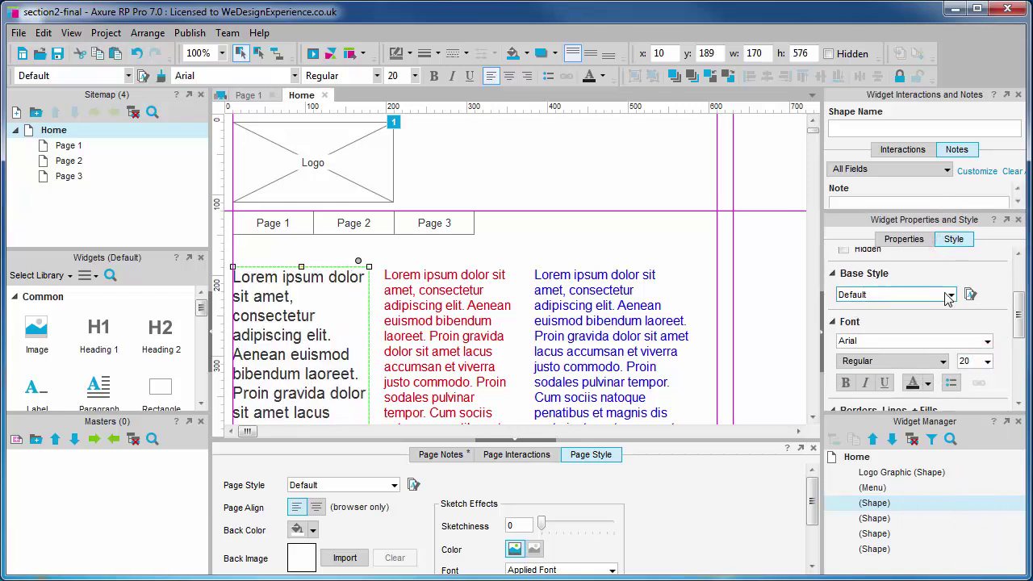
Change the Paragraph widget default font size to 12 in the style editor.
left_click(970, 294)
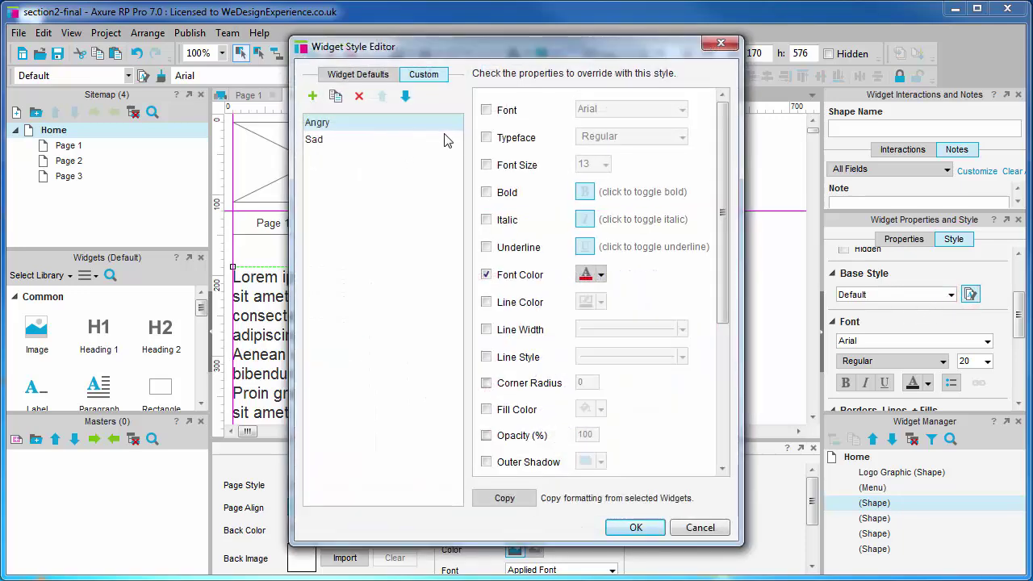
left_click(350, 77)
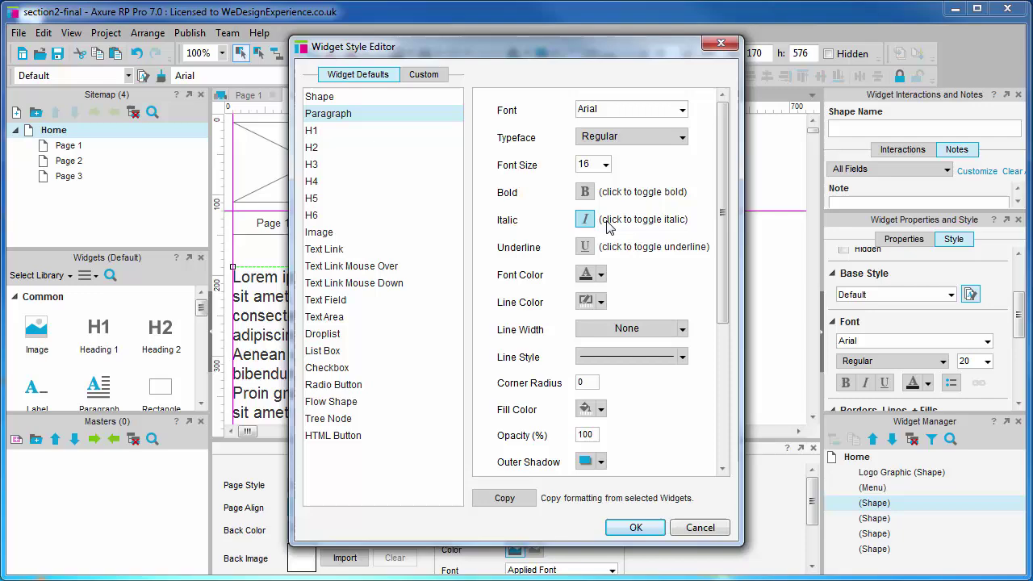
left_click(606, 165)
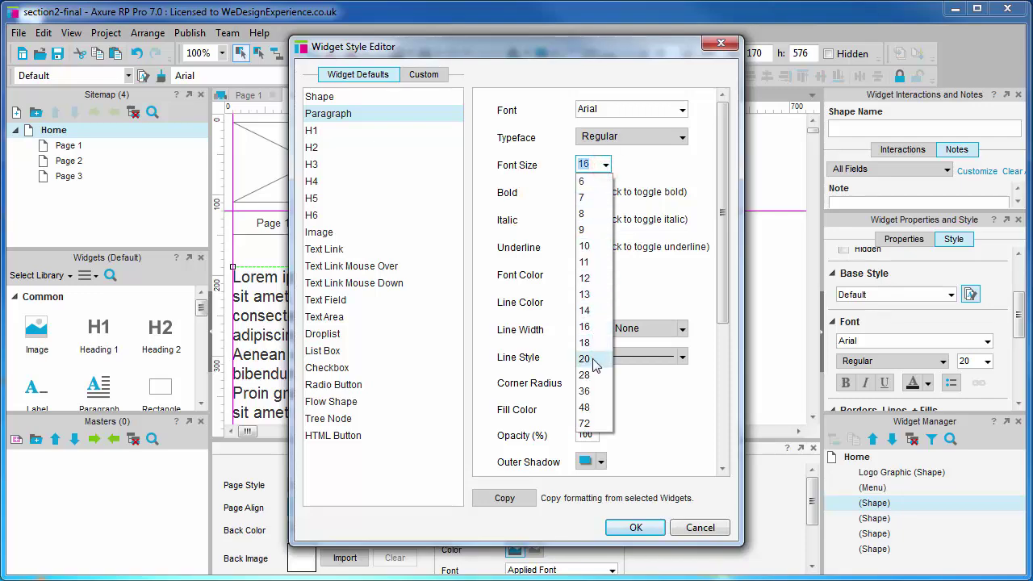
left_click(592, 276)
left_click(644, 527)
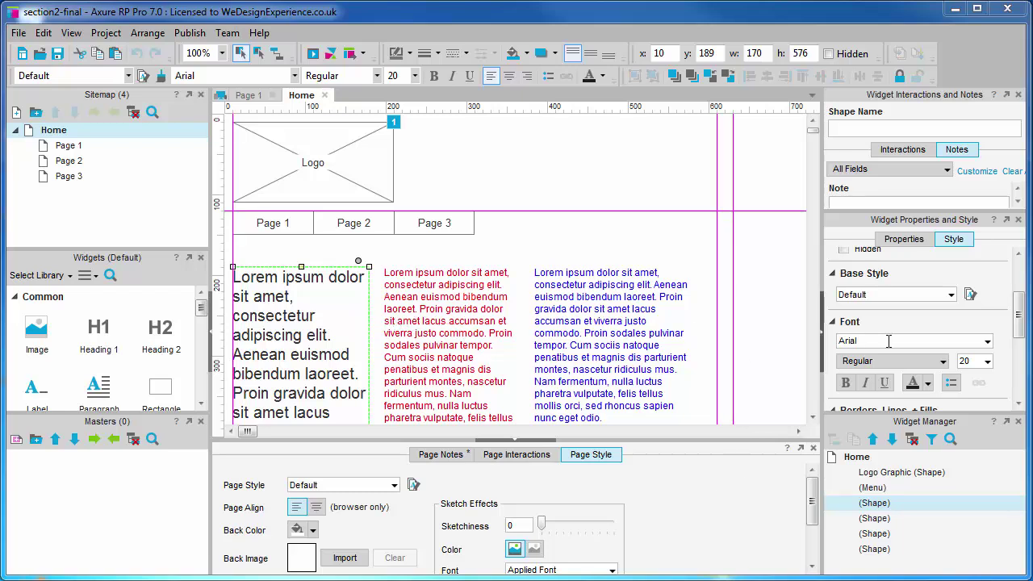
Set the left paragraph to size 12 and restore the Paragraph default font size to 16.
left_click(987, 365)
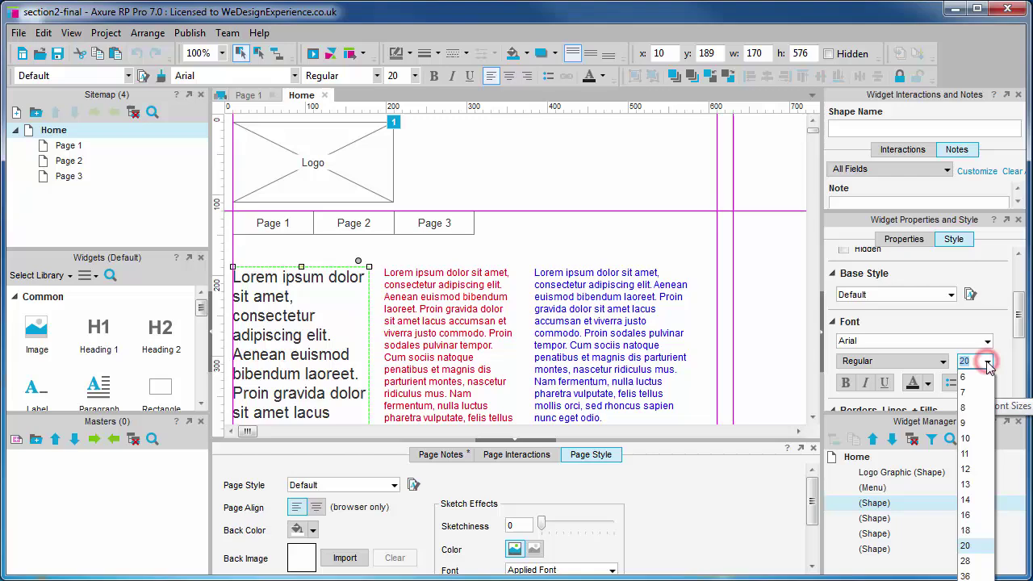
left_click(967, 471)
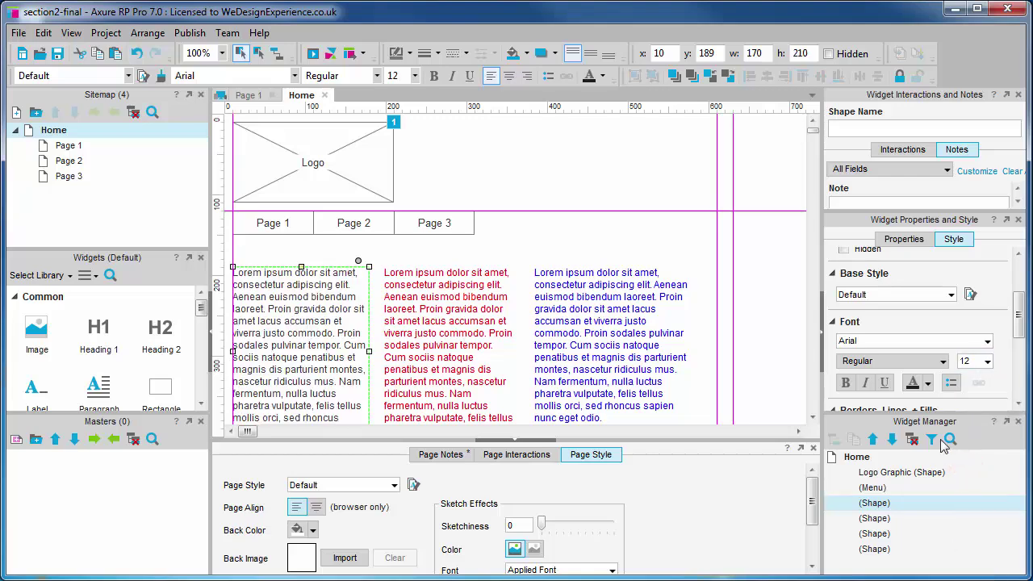
left_click(970, 294)
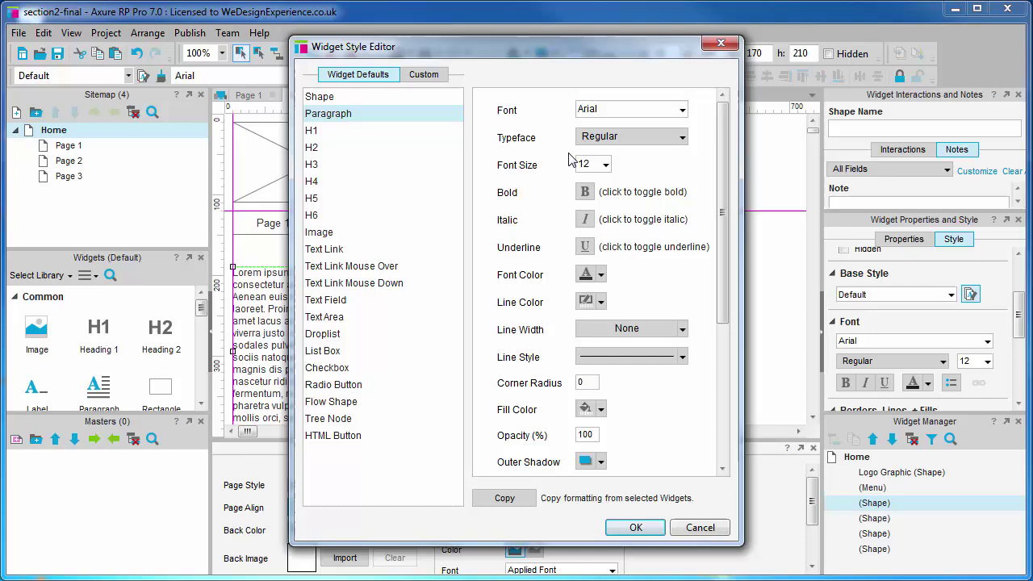
left_click(607, 166)
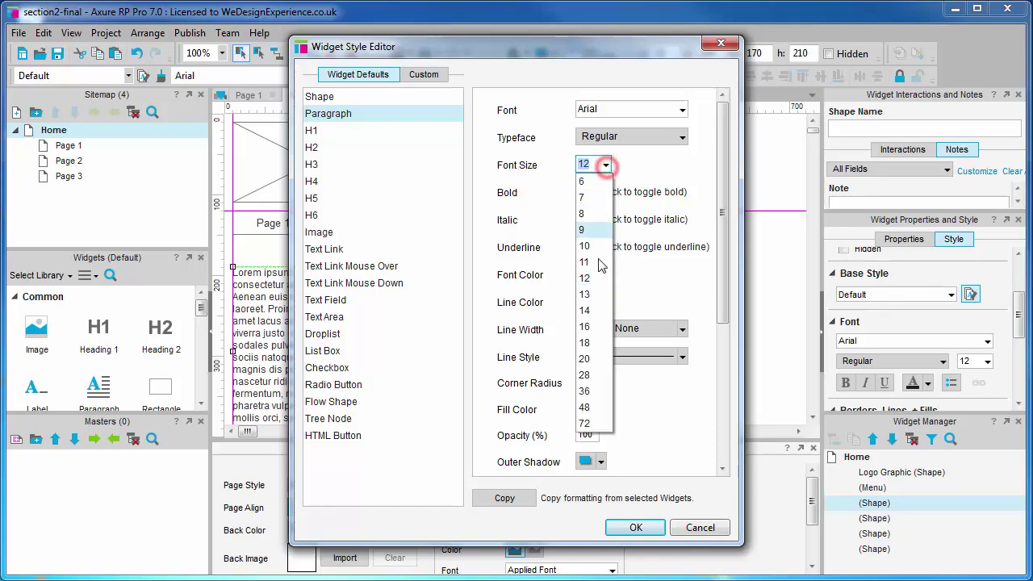
left_click(585, 329)
left_click(637, 526)
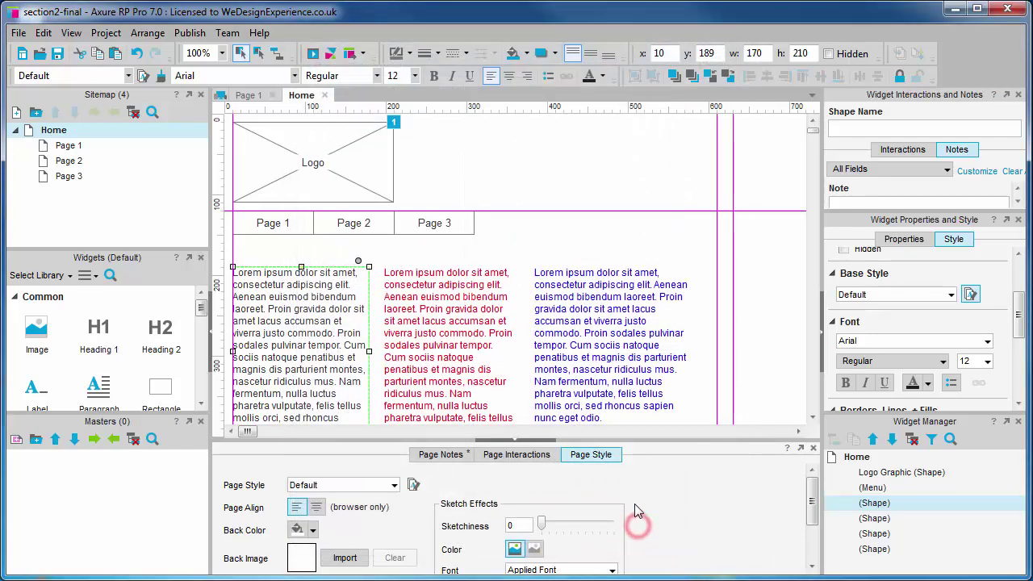
left_click(775, 338)
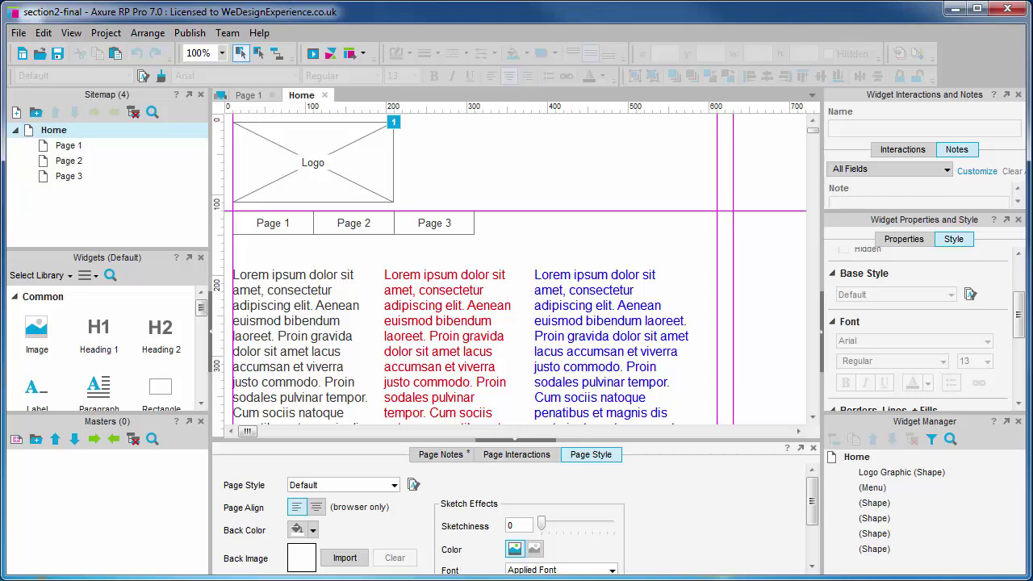
scroll(920, 331, "down", 1)
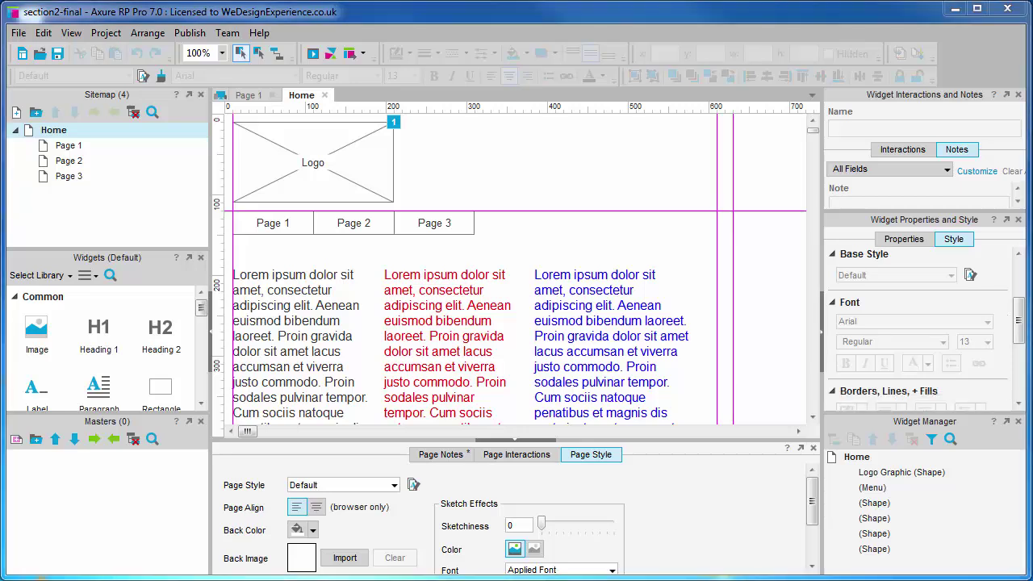
Delete the black, red and blue text columns.
left_click(255, 342)
key("Delete")
left_click(444, 339)
key("Delete")
left_click(586, 323)
key("Delete")
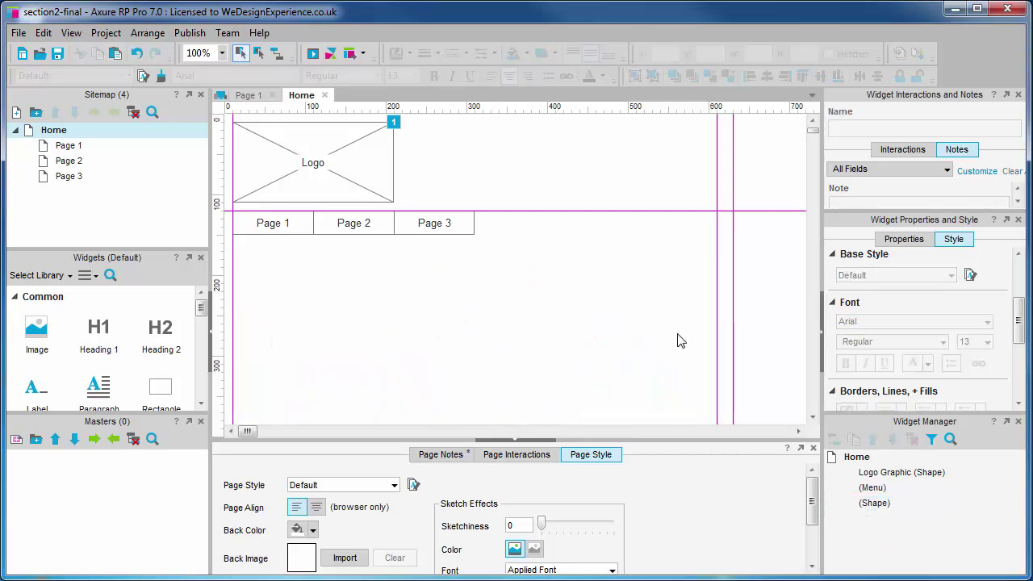
Create a custom 'Primary menu' style with font size 16.
left_click(971, 275)
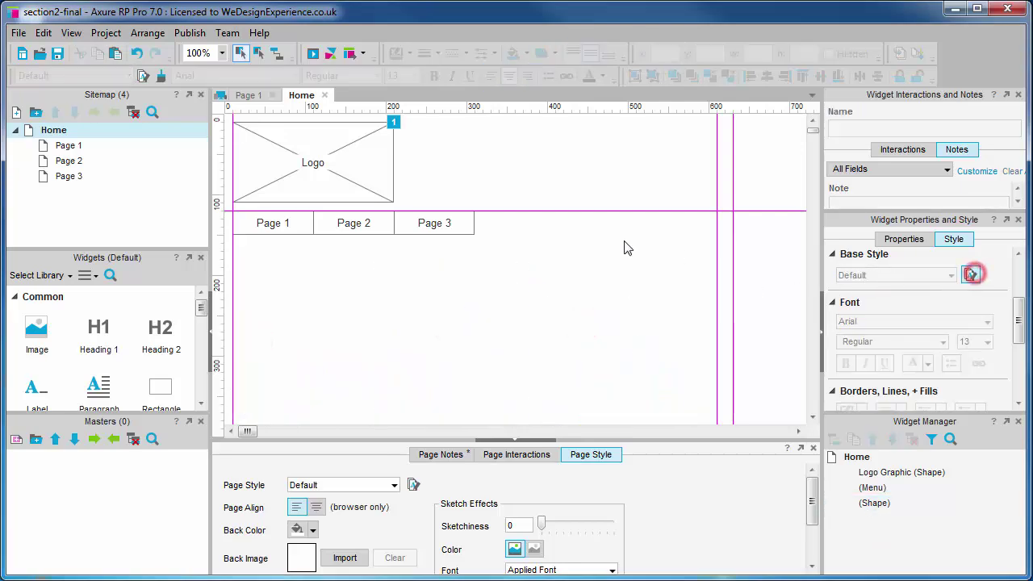
left_click(310, 97)
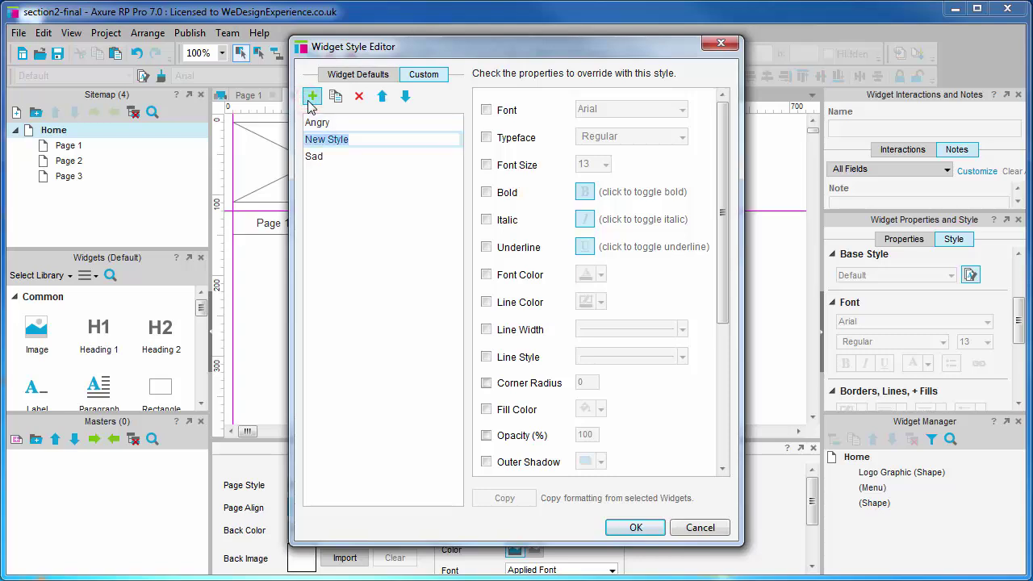
type("Primary")
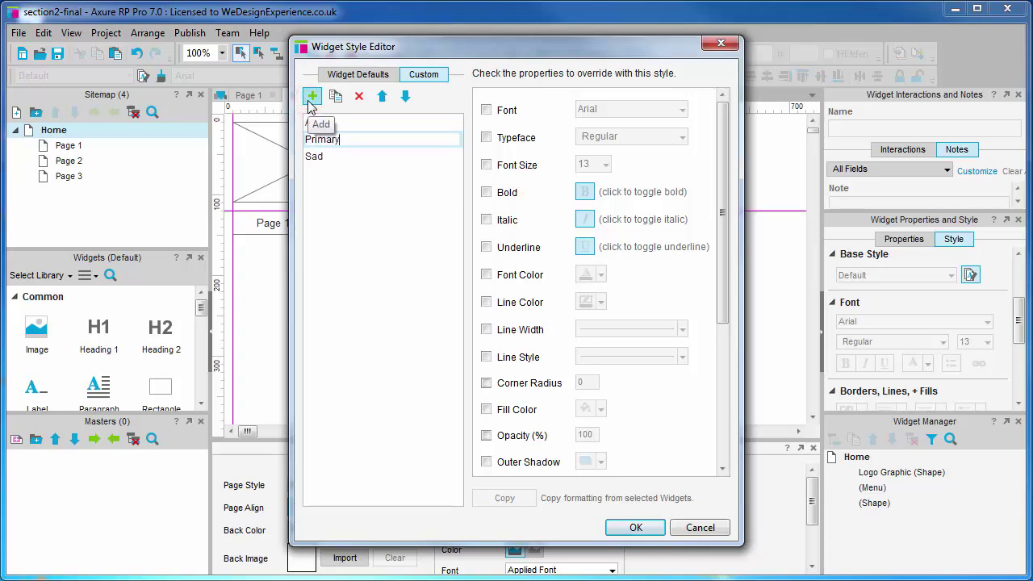
type(" menu")
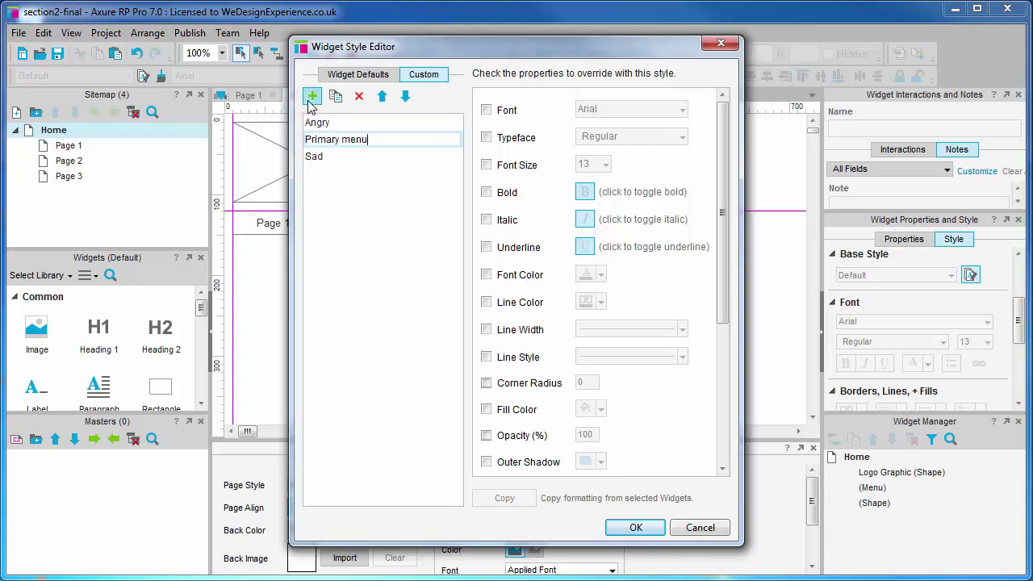
left_click(332, 207)
left_click(487, 165)
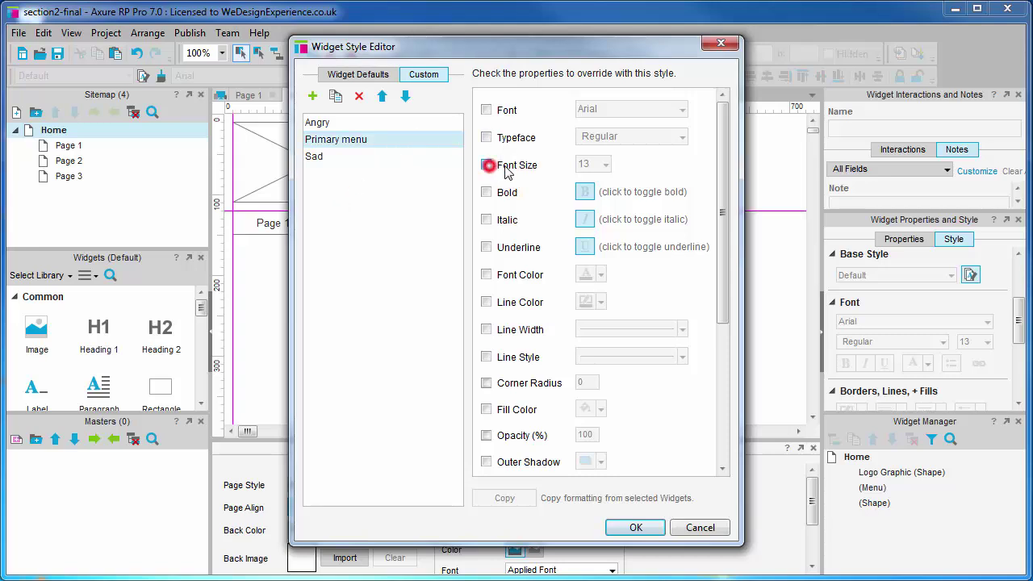
left_click(605, 165)
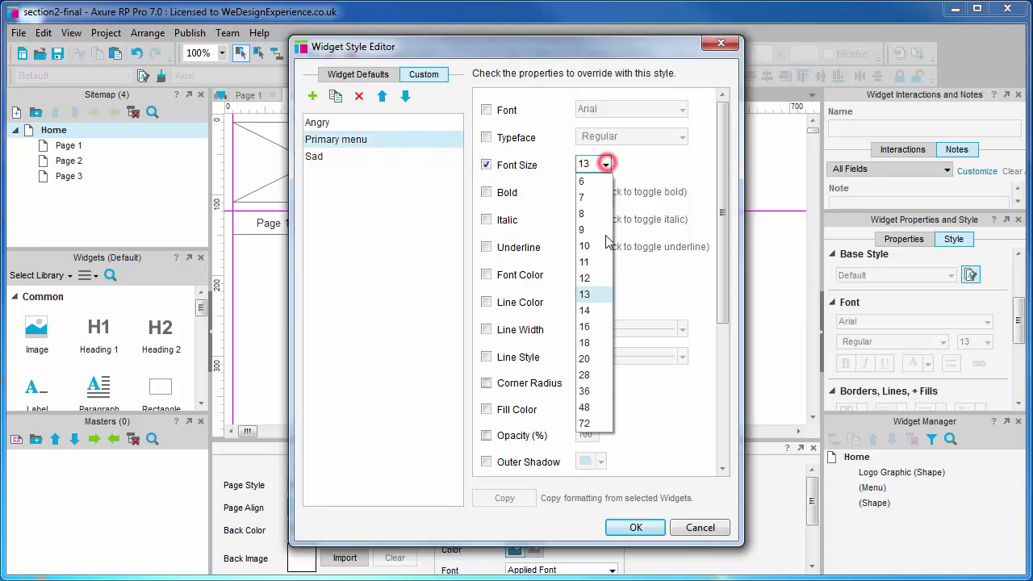
left_click(586, 326)
Give the Primary menu style grey text and a light grey border.
left_click(486, 275)
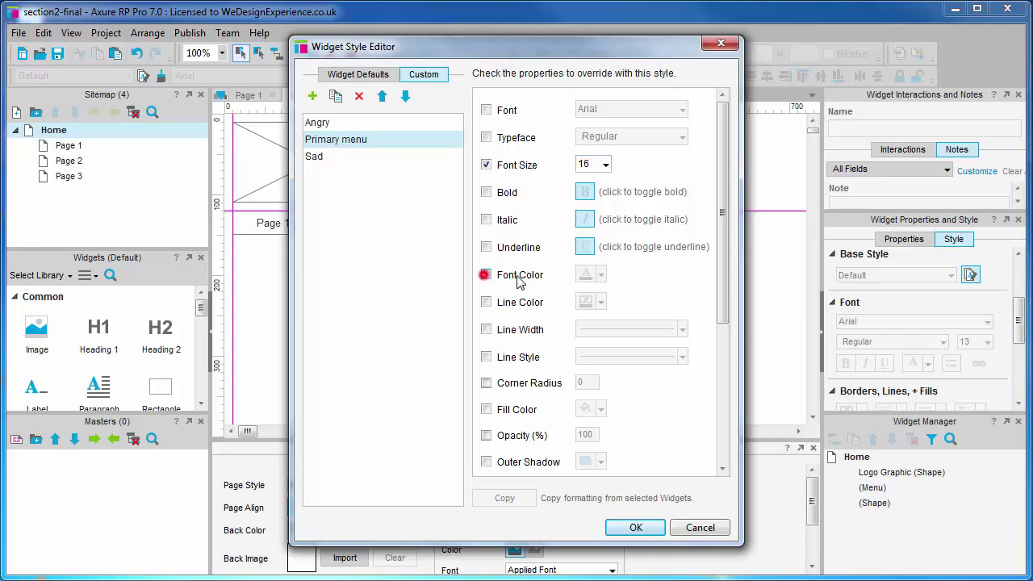
left_click(601, 275)
left_click(586, 334)
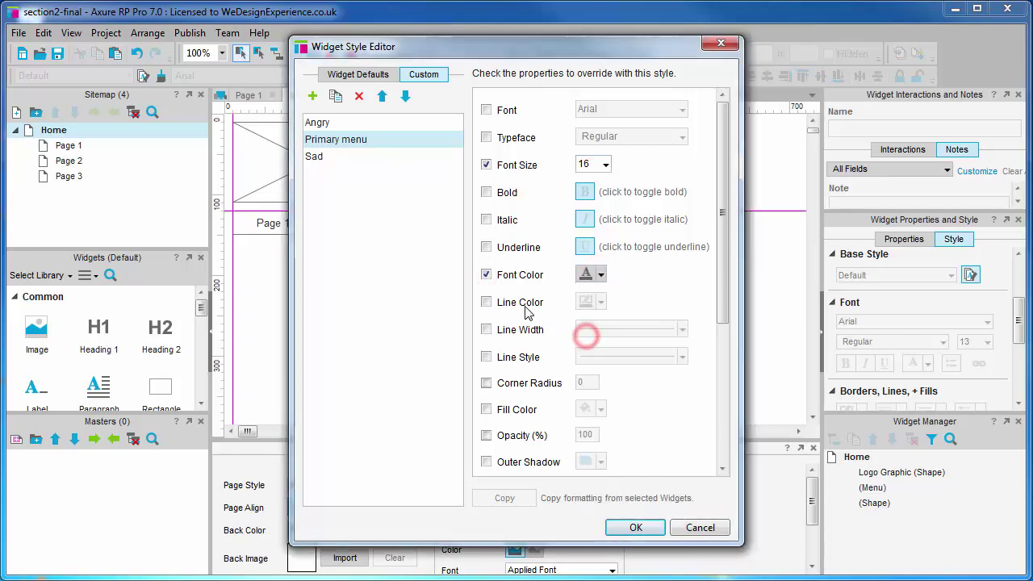
left_click(485, 302)
left_click(601, 302)
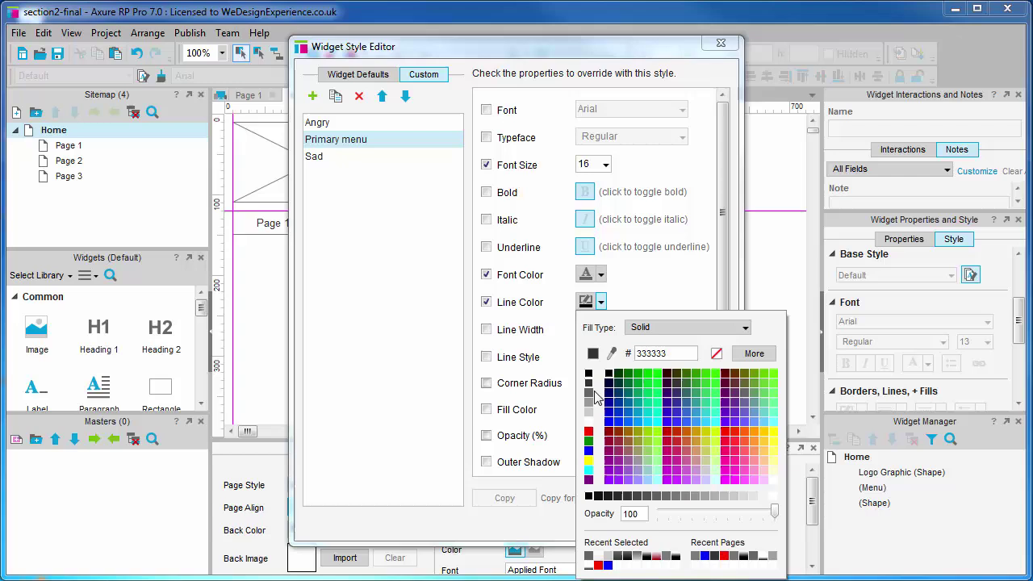
left_click(588, 410)
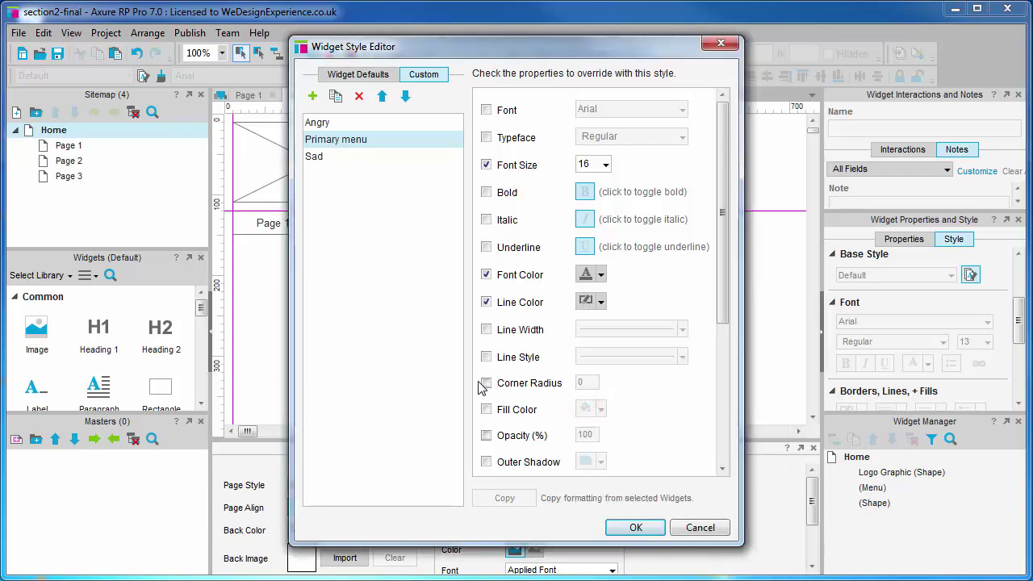
Set the style's fill to a linear gradient ending in #eeeeee.
left_click(487, 409)
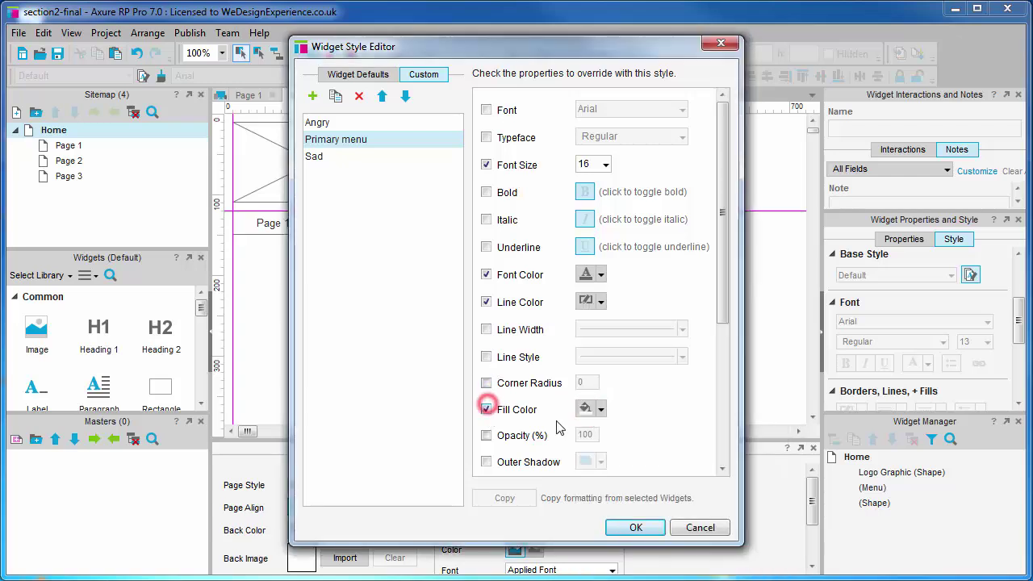
left_click(602, 409)
left_click(645, 434)
left_click(654, 451)
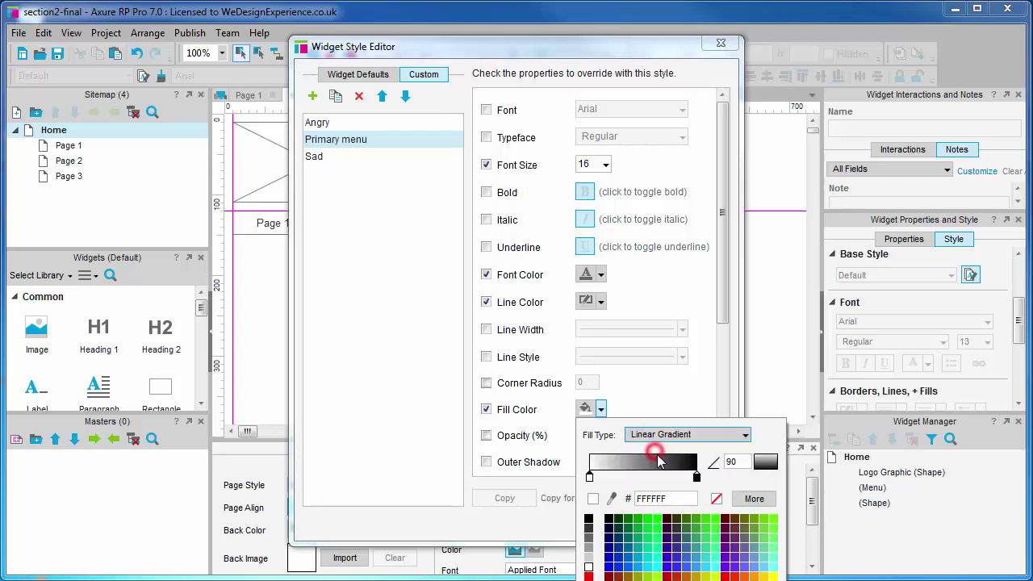
left_click(695, 476)
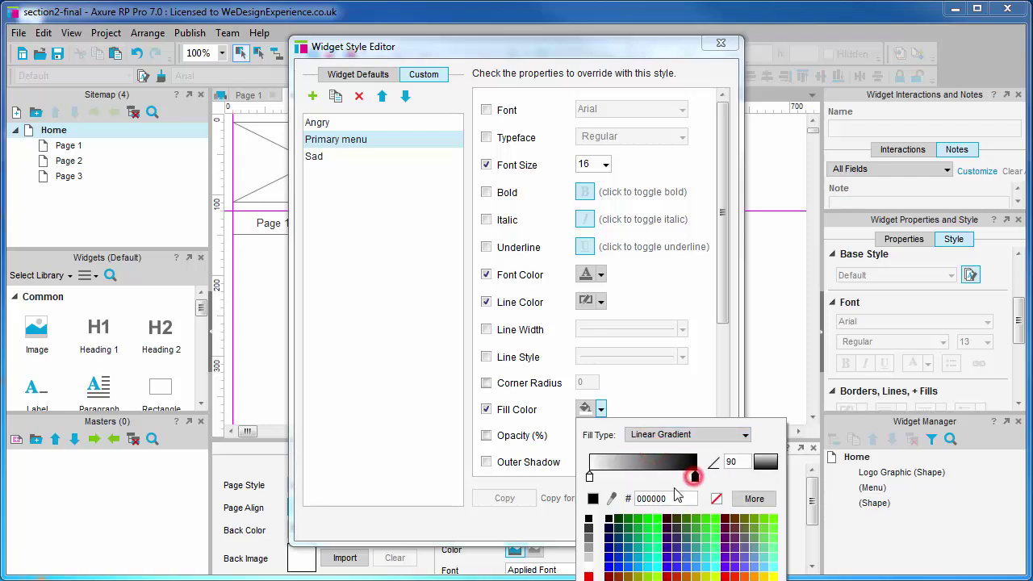
double_click(663, 498)
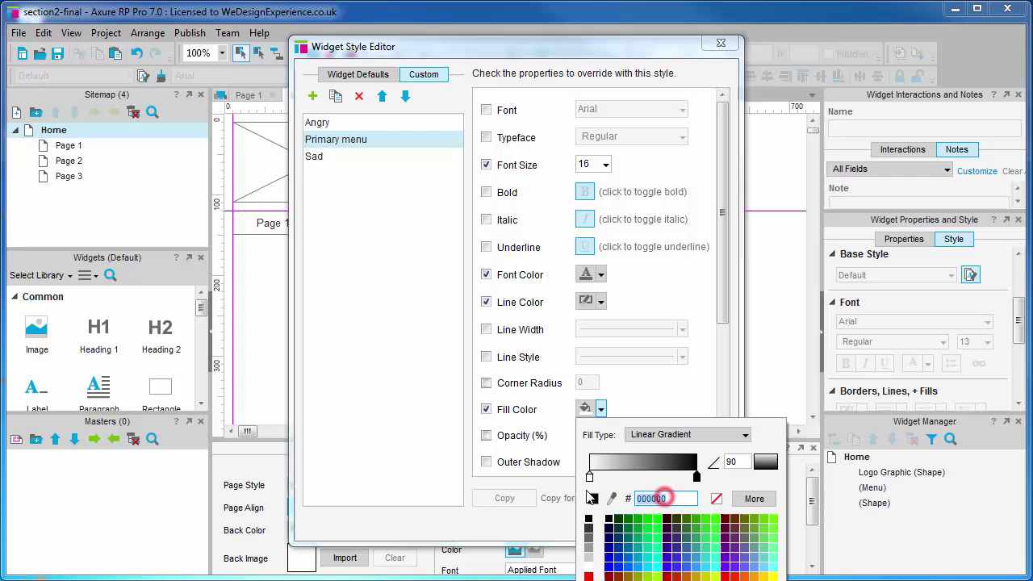
type("eeeeee")
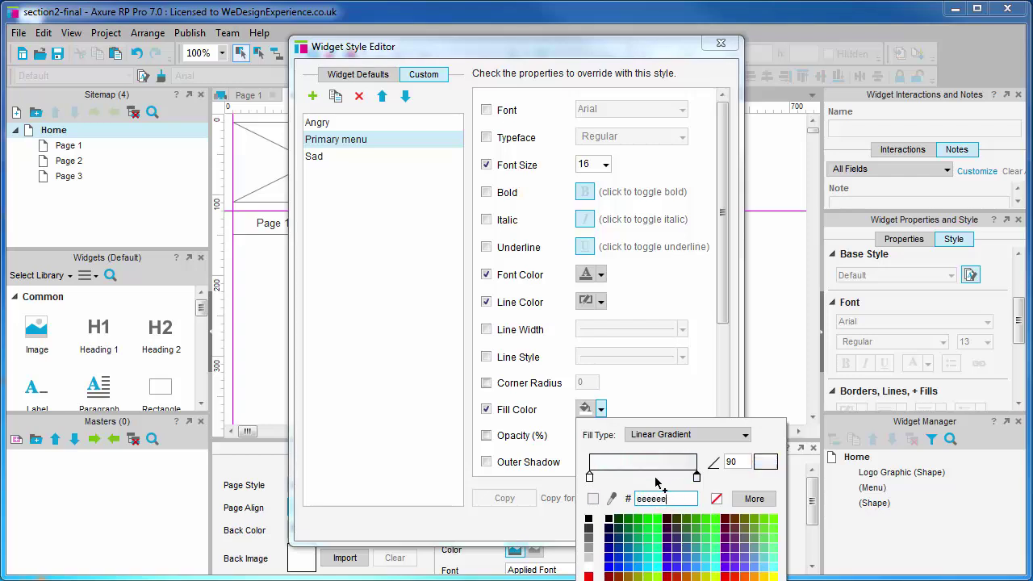
key("Return")
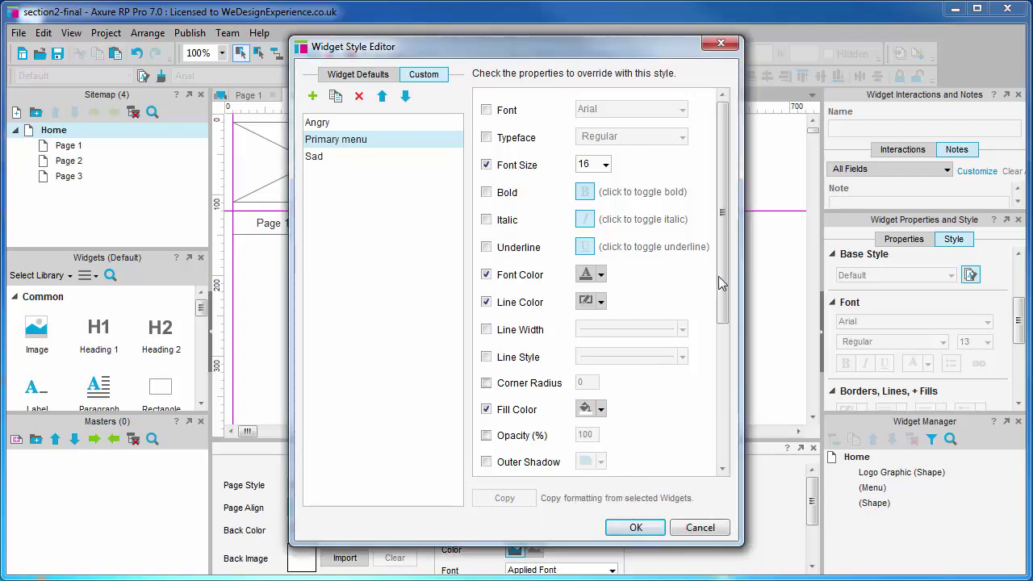
Set left, top, right and bottom padding to 5 and save the style.
left_click_drag(721, 282, 719, 423)
left_click(486, 356)
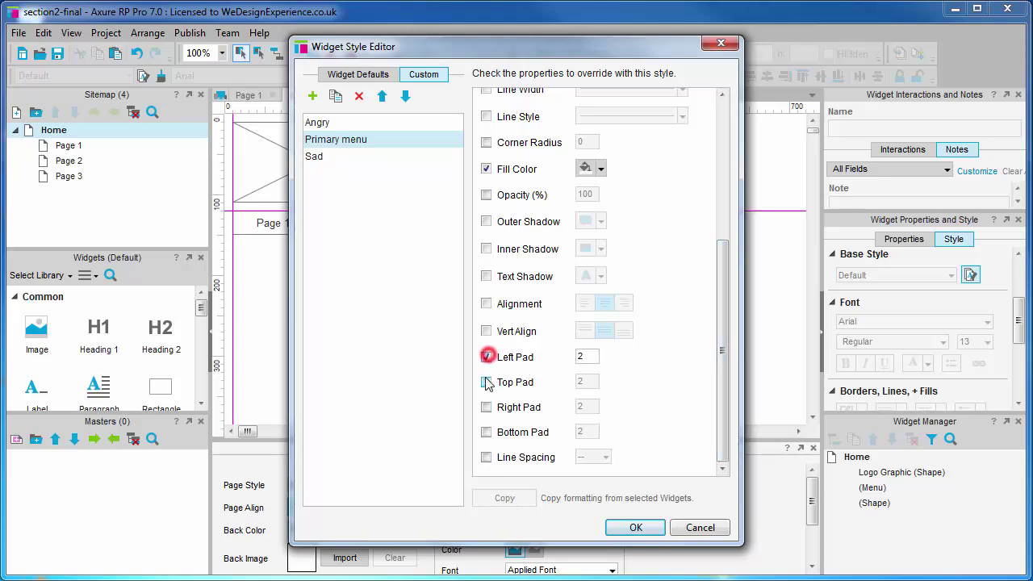
left_click(485, 381)
left_click(486, 406)
left_click(486, 432)
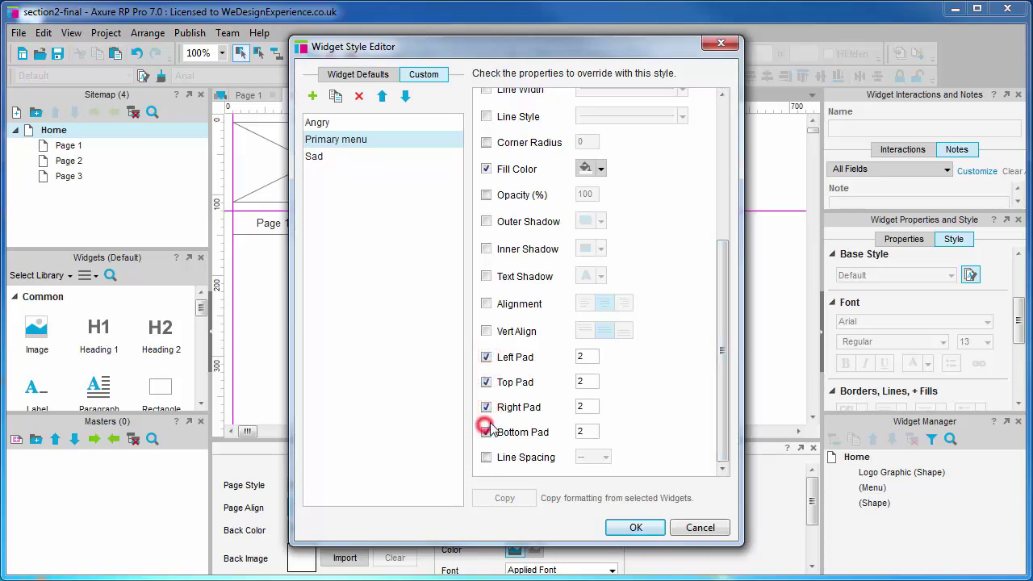
left_click(584, 355)
type("5")
left_click(588, 379)
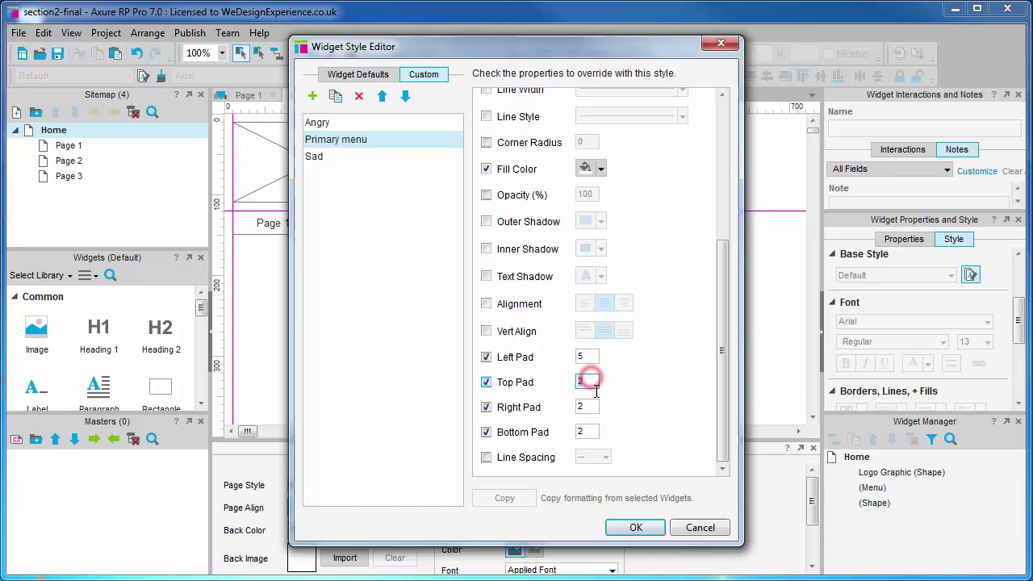
type("5")
left_click(586, 406)
type("5")
left_click(586, 431)
type("5")
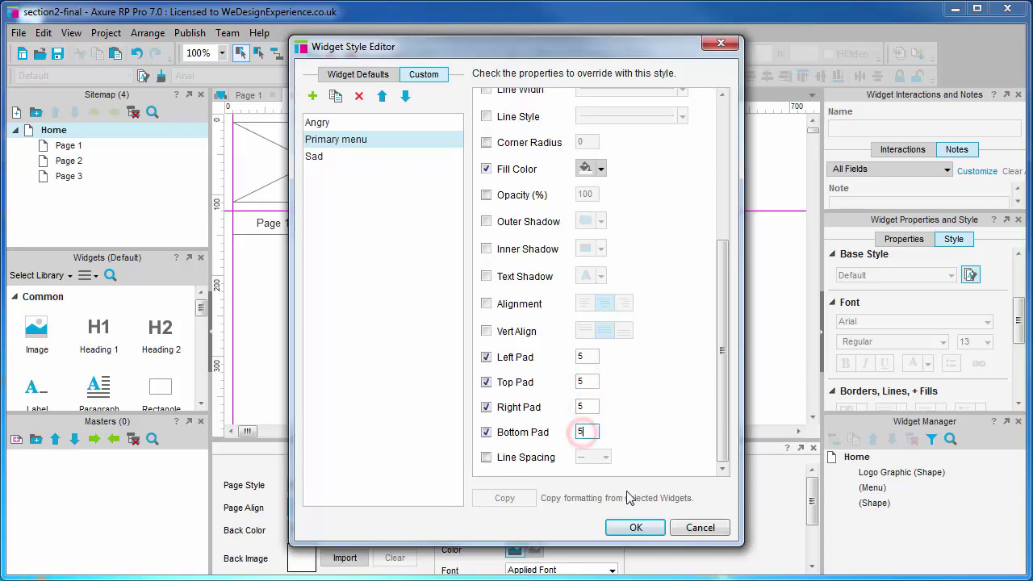
left_click(632, 526)
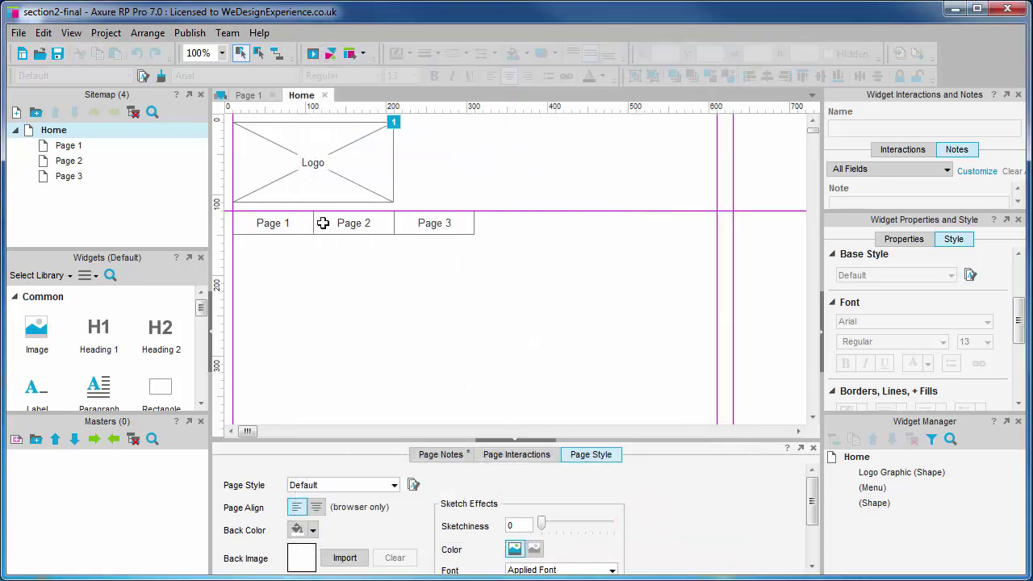
Apply the Primary menu style to the Page 1–3 menu.
left_click(303, 222)
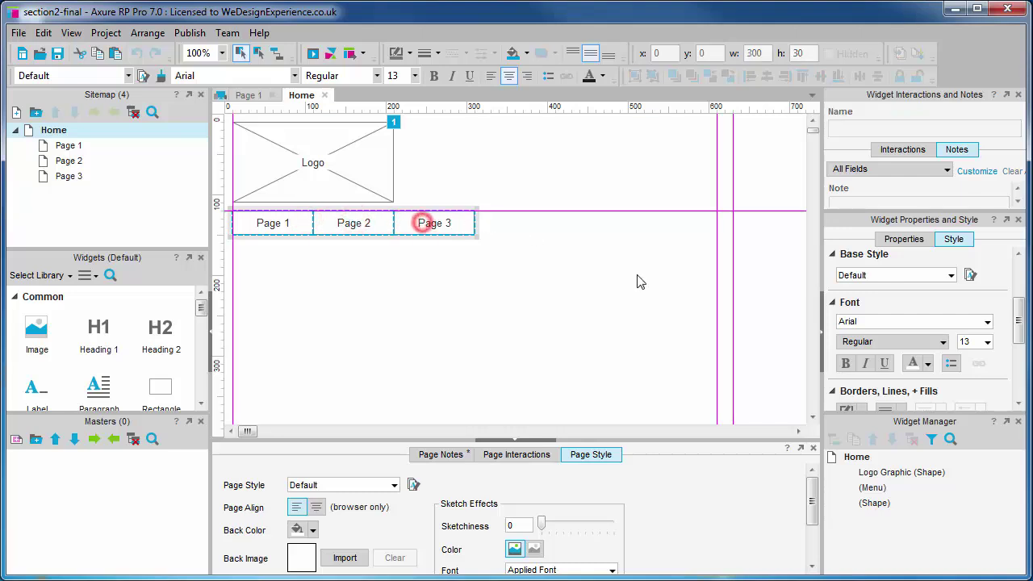
left_click(950, 275)
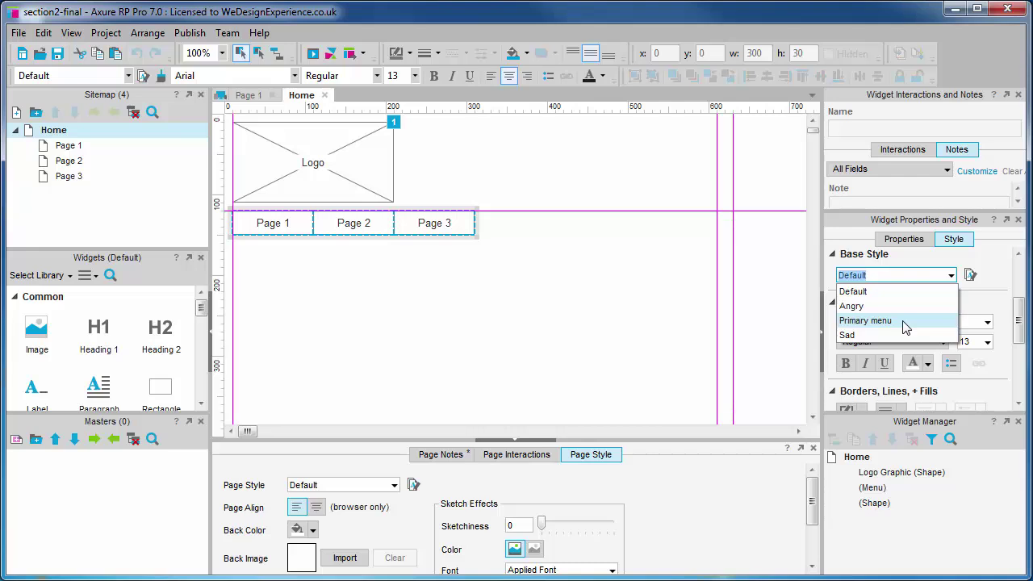
left_click(904, 323)
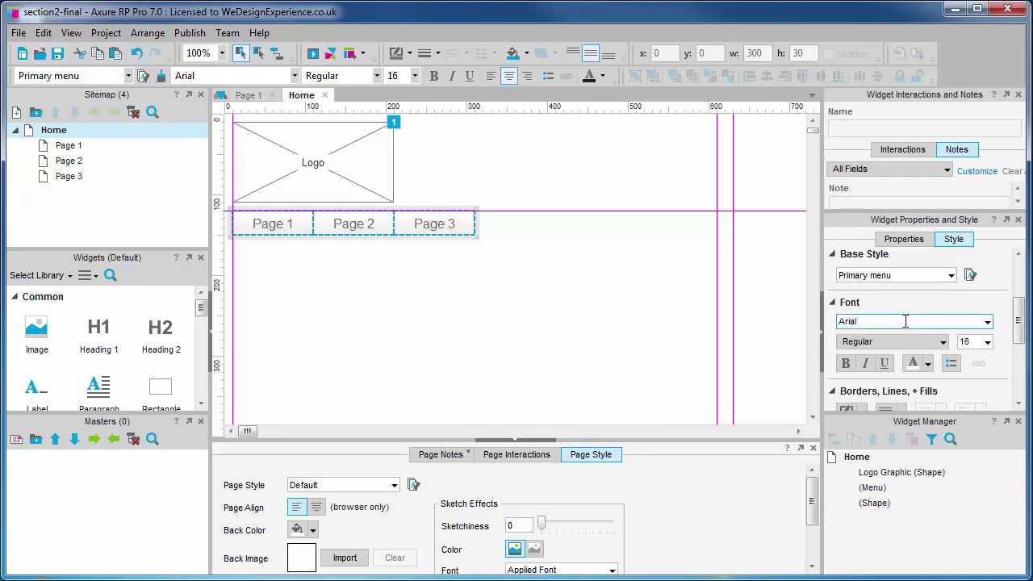
left_click(500, 313)
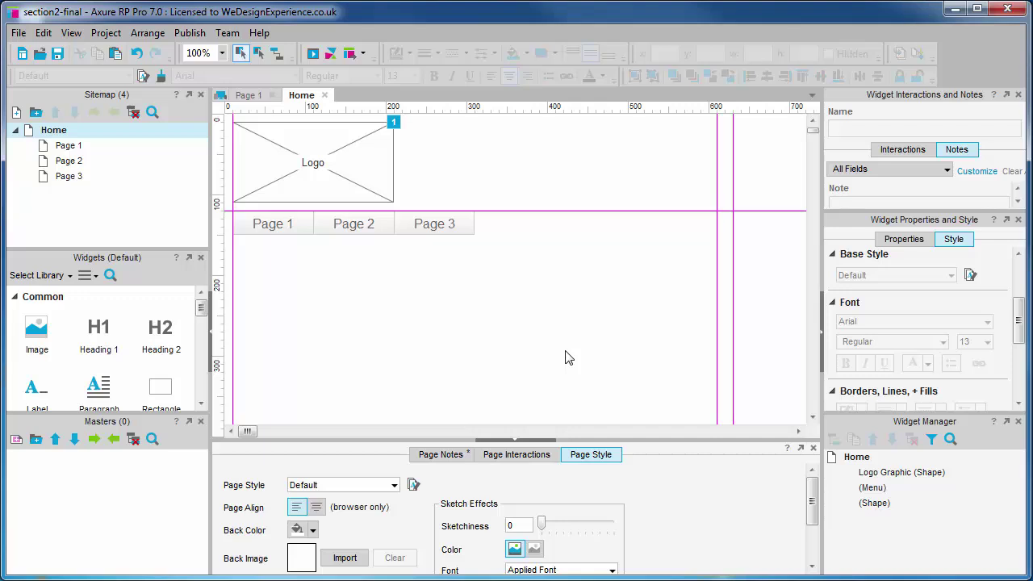
Reduce the Primary menu style's font size to 14.
left_click(971, 275)
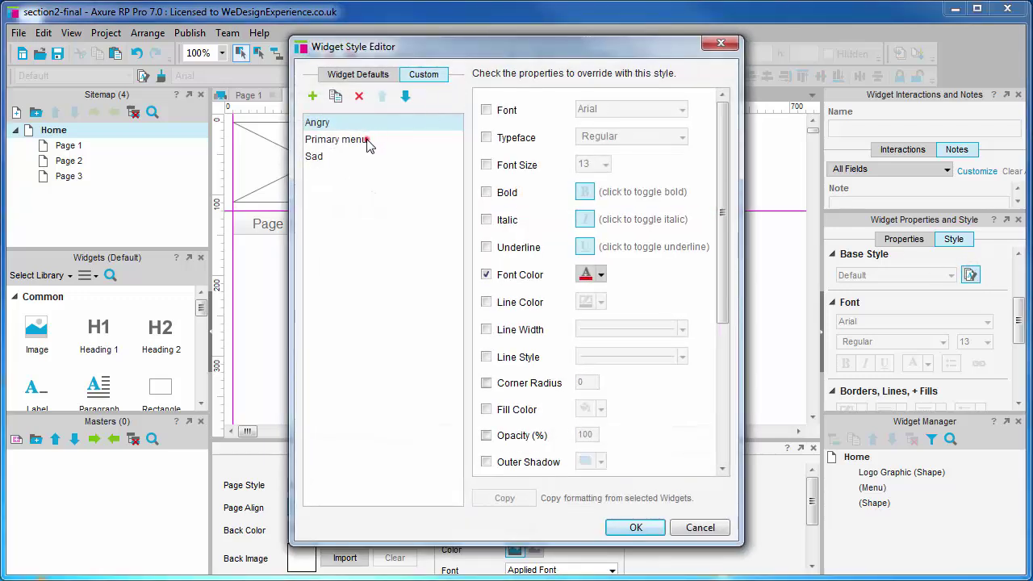
left_click(365, 139)
left_click(605, 164)
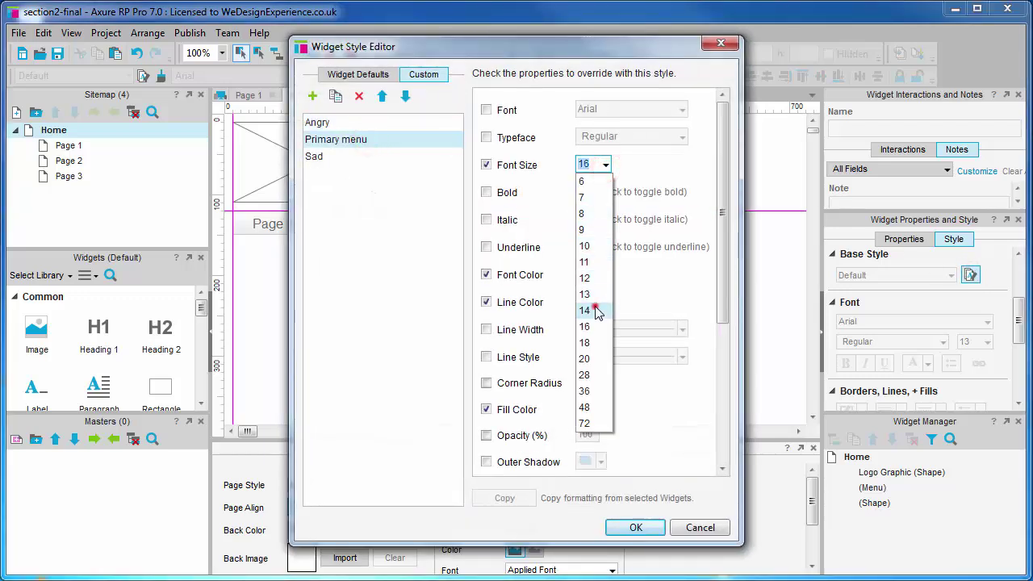
left_click(594, 302)
left_click(652, 526)
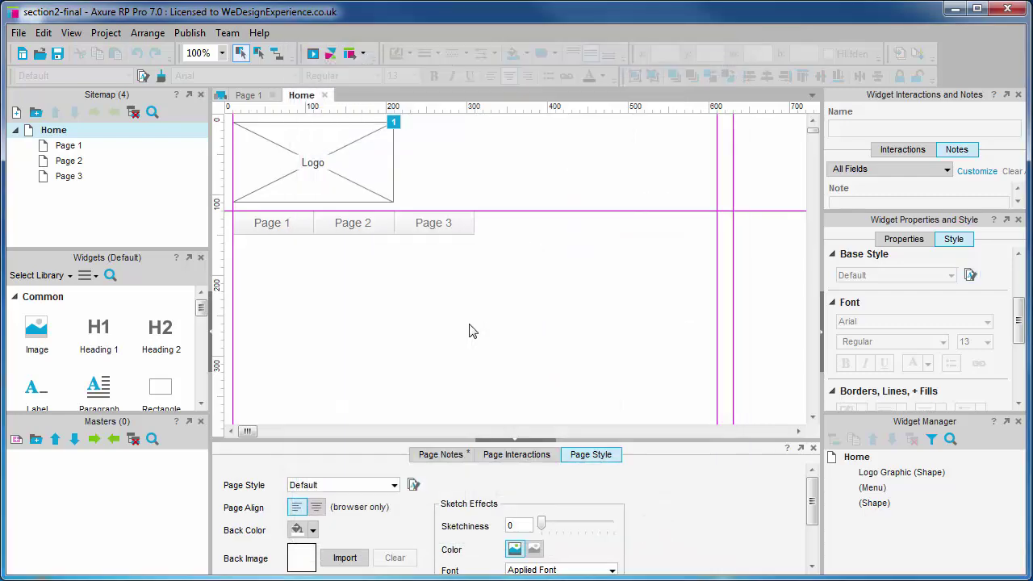